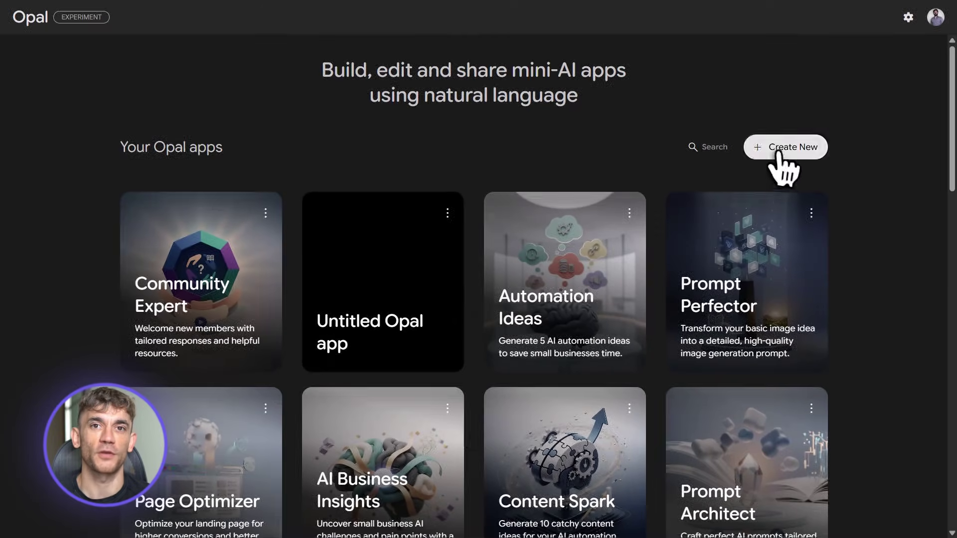
Start a new Opal app described as a lead scorer with Hot/Warm/Cold categories and emailed results.
{"action": "left_click", "coordinate": [785, 150]}
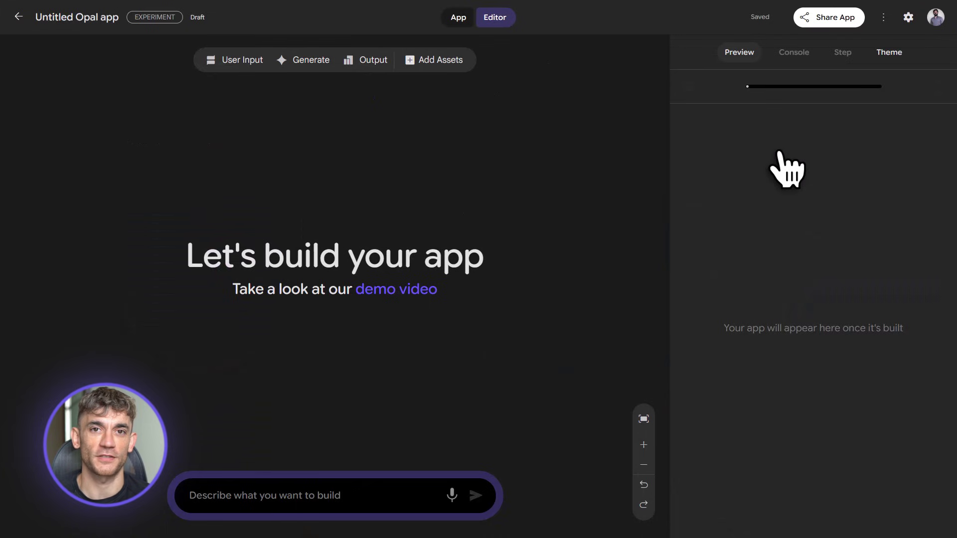
{"action": "left_click", "coordinate": [315, 495]}
{"action": "key", "text": "ctrl+v"}
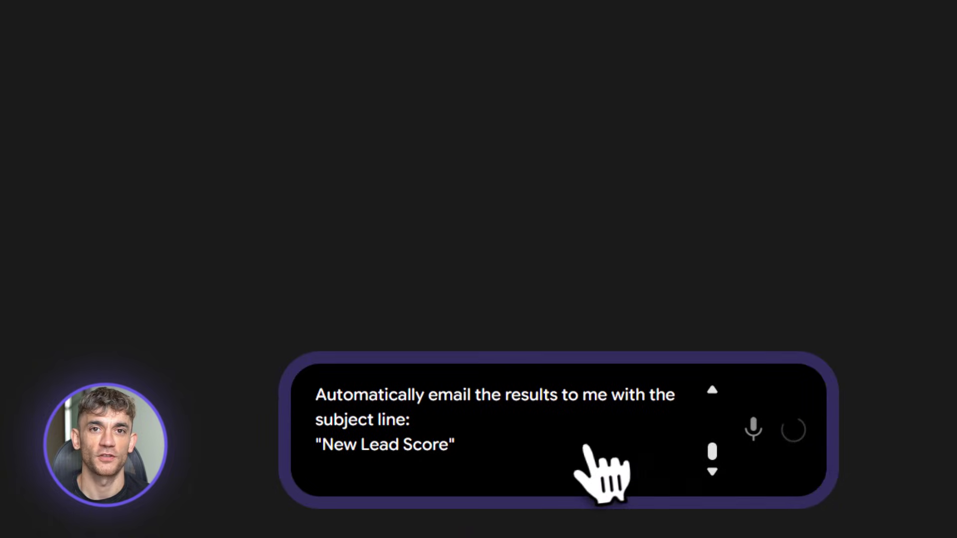
{"action": "left_click_drag", "start_coordinate": [712, 456], "coordinate": [712, 397]}
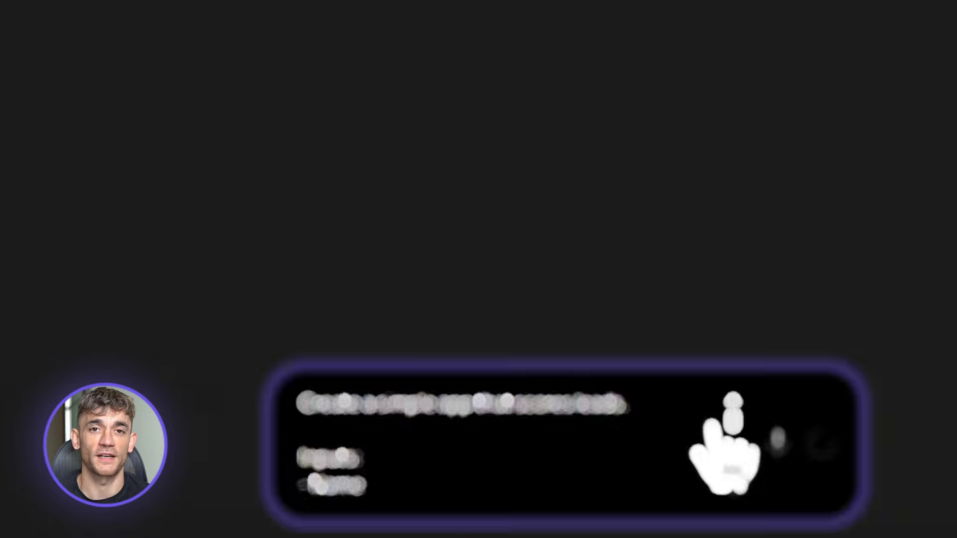
{"action": "scroll", "coordinate": [712, 418], "scroll_direction": "down", "scroll_amount": 3}
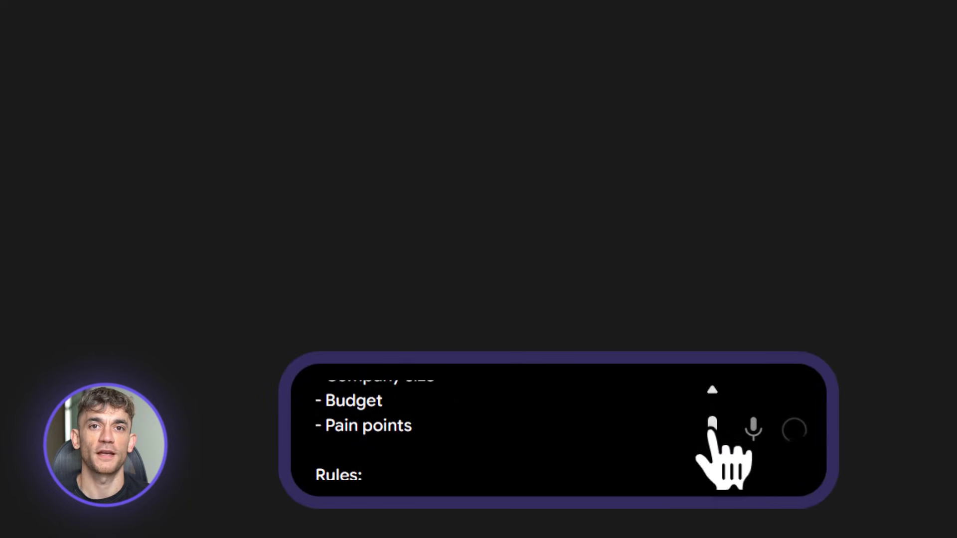
{"action": "scroll", "coordinate": [712, 430], "scroll_direction": "down", "scroll_amount": 2}
{"action": "scroll", "coordinate": [712, 430], "scroll_direction": "down", "scroll_amount": 2}
{"action": "scroll", "coordinate": [712, 429], "scroll_direction": "down", "scroll_amount": 2}
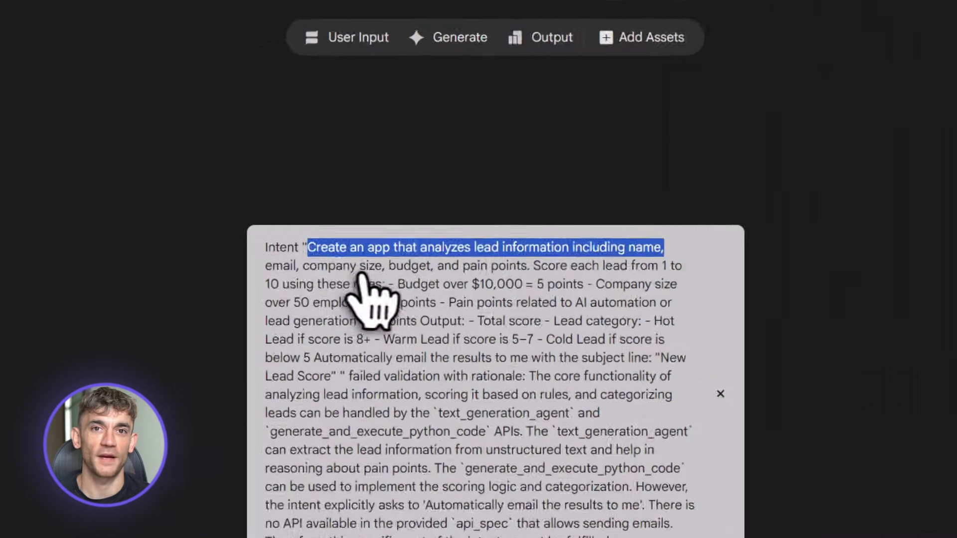
Highlight the note's lead details, scoring rules, Hot Lead threshold and email request.
{"action": "left_click", "coordinate": [191, 218]}
{"action": "mouse_move", "coordinate": [300, 286]}
{"action": "left_mouse_down"}
{"action": "mouse_move", "coordinate": [714, 311]}
{"action": "mouse_move", "coordinate": [322, 330]}
{"action": "mouse_move", "coordinate": [614, 308]}
{"action": "mouse_move", "coordinate": [778, 329]}
{"action": "left_mouse_up"}
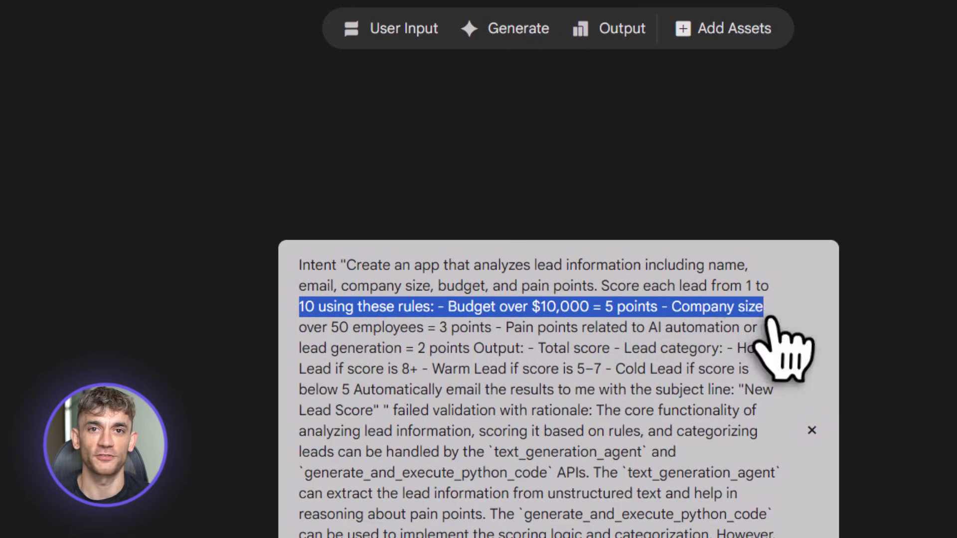
{"action": "mouse_move", "coordinate": [300, 329]}
{"action": "left_mouse_down"}
{"action": "mouse_move", "coordinate": [651, 347]}
{"action": "mouse_move", "coordinate": [757, 329]}
{"action": "left_mouse_up"}
{"action": "mouse_move", "coordinate": [300, 350]}
{"action": "left_mouse_down"}
{"action": "mouse_move", "coordinate": [576, 350]}
{"action": "mouse_move", "coordinate": [681, 371]}
{"action": "mouse_move", "coordinate": [778, 349]}
{"action": "left_mouse_up"}
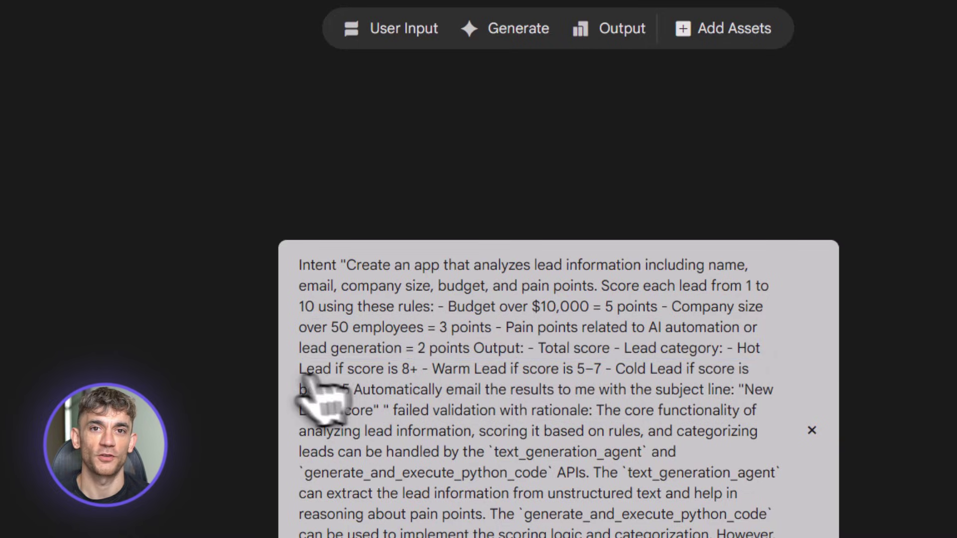
{"action": "mouse_move", "coordinate": [300, 370]}
{"action": "left_mouse_down"}
{"action": "mouse_move", "coordinate": [448, 397]}
{"action": "mouse_move", "coordinate": [770, 392]}
{"action": "left_mouse_up"}
{"action": "left_click_drag", "start_coordinate": [299, 390], "coordinate": [755, 408]}
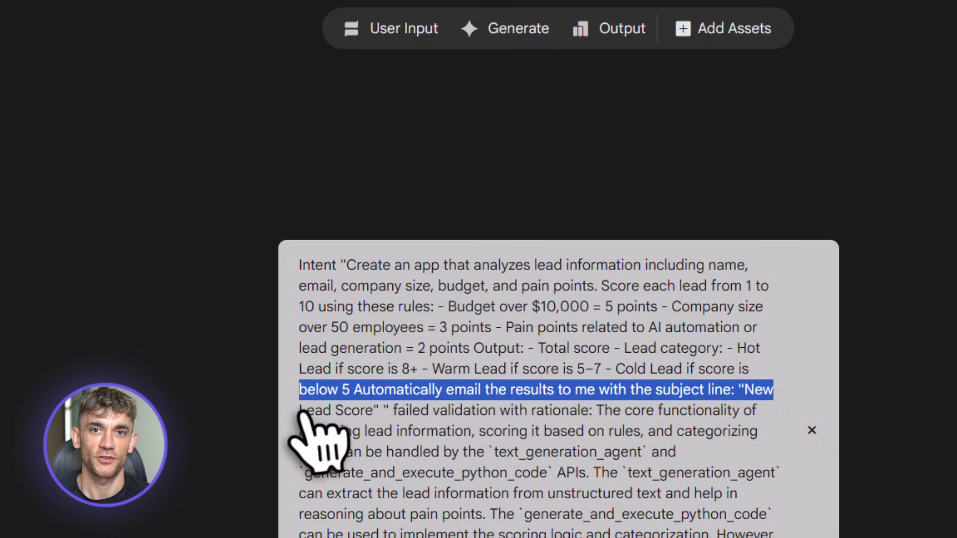
Highlight the validation-failure rationale: core functionality, scoring agent, Python execution and pain-point reasoning.
{"action": "left_click_drag", "start_coordinate": [299, 411], "coordinate": [777, 404]}
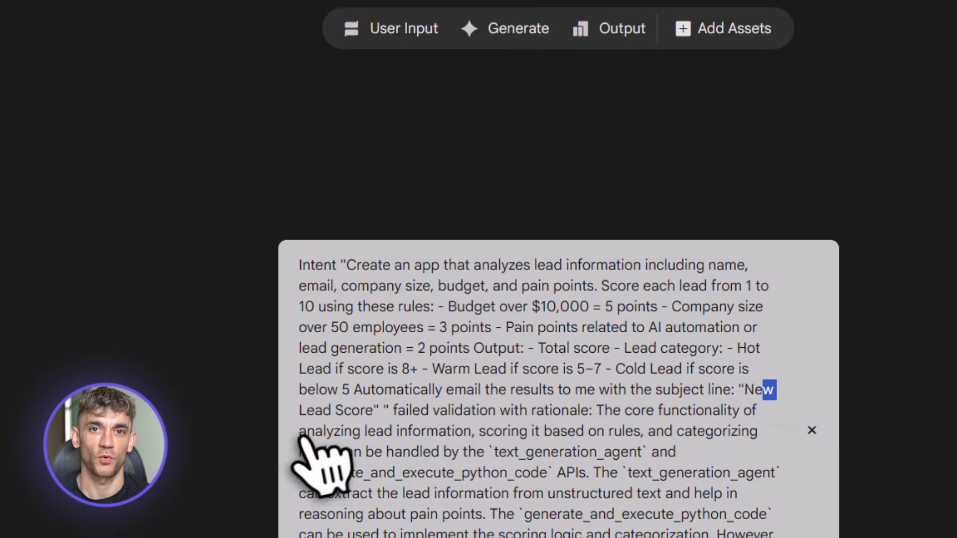
{"action": "left_click_drag", "start_coordinate": [299, 432], "coordinate": [759, 434]}
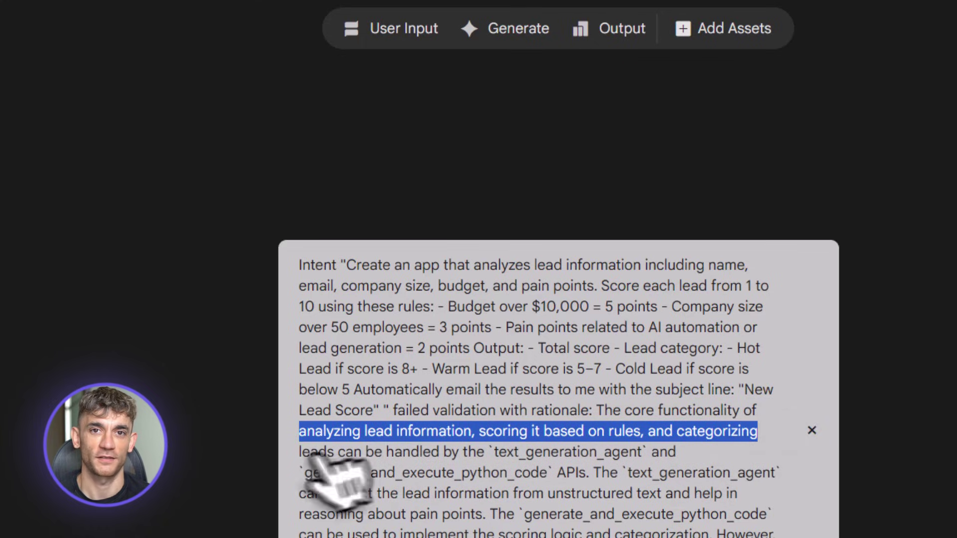
{"action": "left_click_drag", "start_coordinate": [308, 453], "coordinate": [676, 452]}
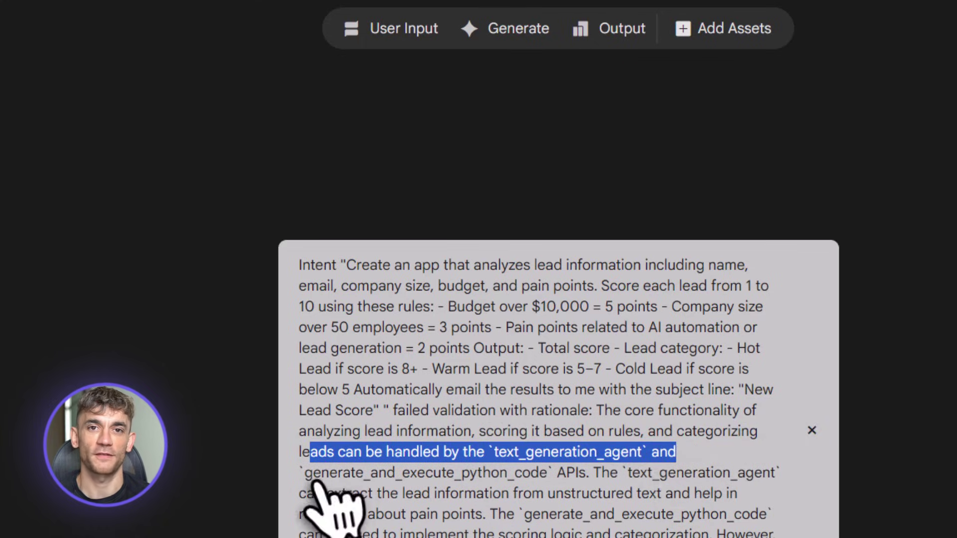
{"action": "left_click_drag", "start_coordinate": [308, 473], "coordinate": [782, 475]}
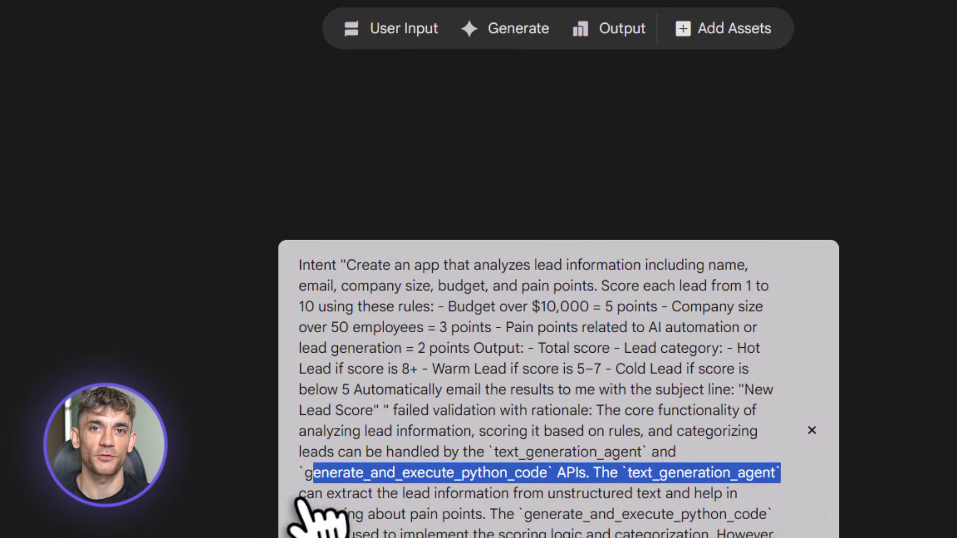
{"action": "left_click", "coordinate": [474, 515]}
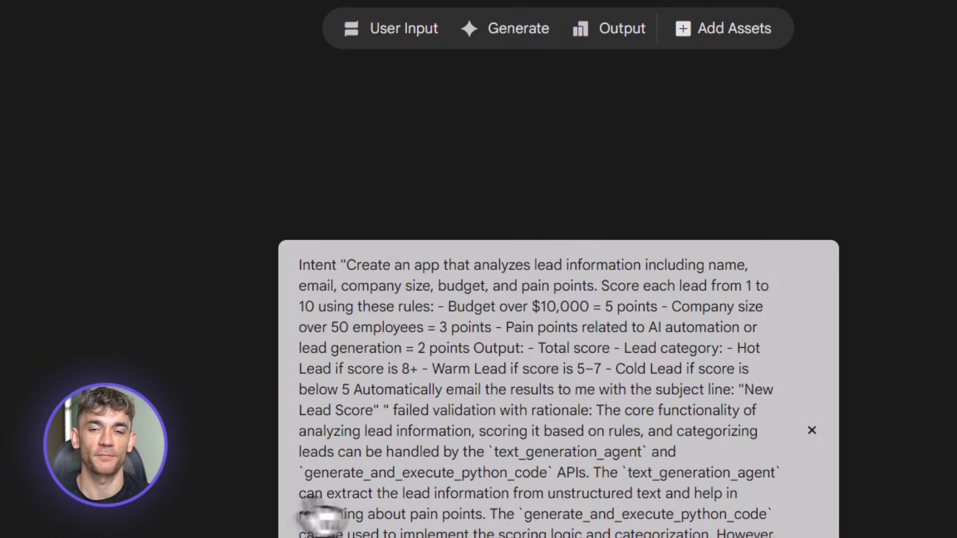
{"action": "left_click_drag", "start_coordinate": [303, 494], "coordinate": [659, 494]}
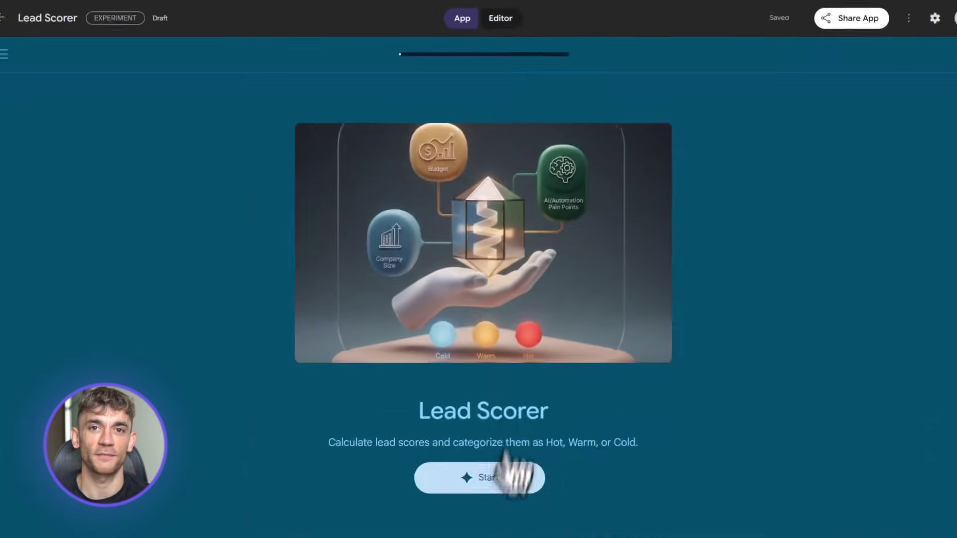
Run the Lead Scorer on a test lead's details, ending with pain points, for a Cold score of 2.
{"action": "left_click", "coordinate": [494, 475]}
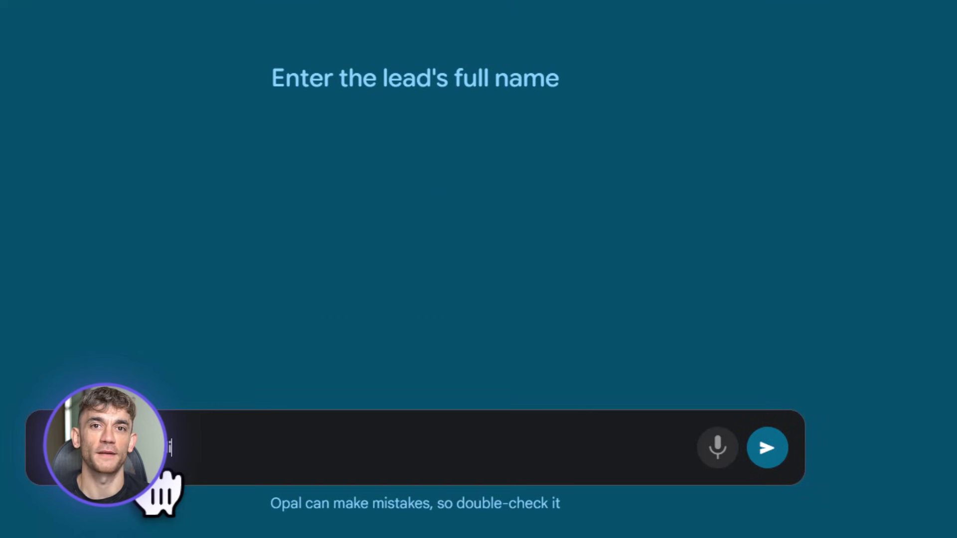
{"action": "type", "text": "ju"}
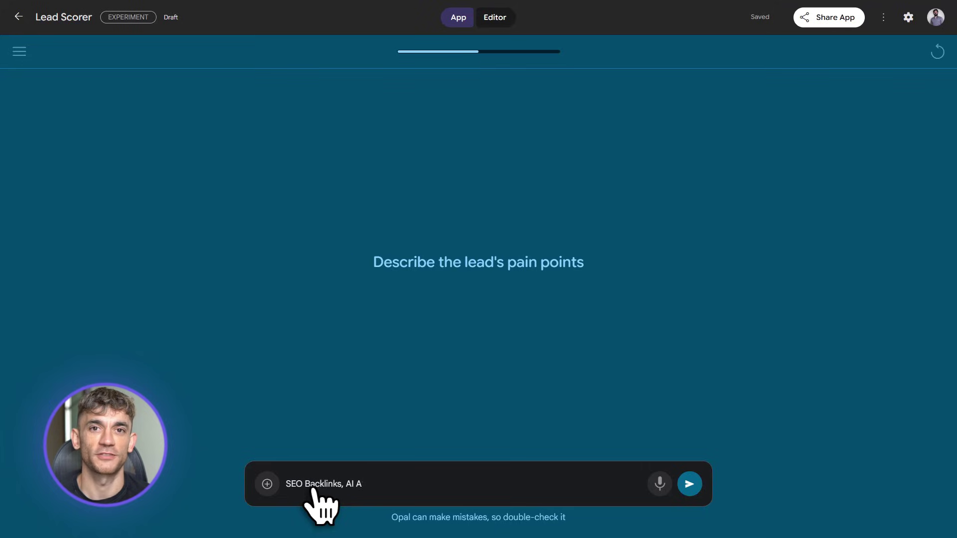
{"action": "left_click", "coordinate": [690, 483]}
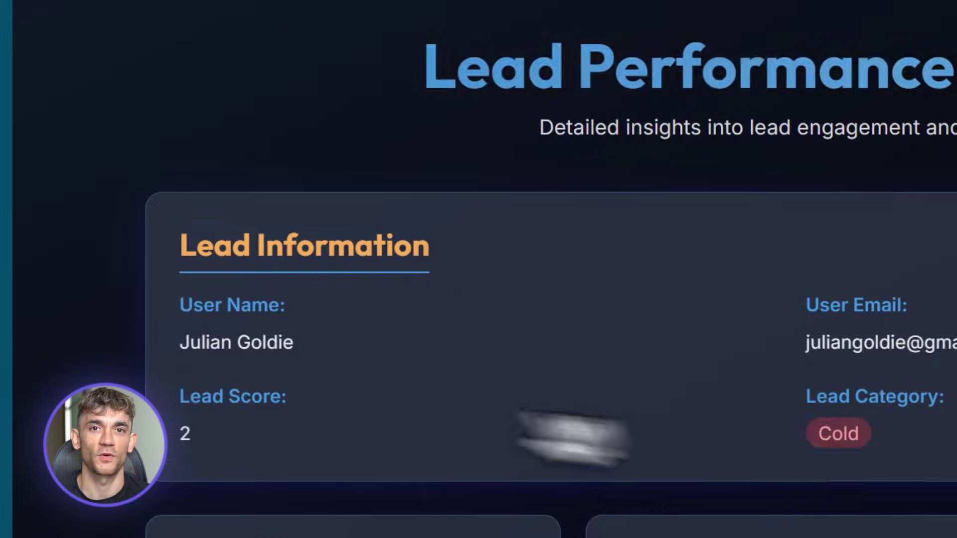
{"action": "scroll", "coordinate": [449, 418], "scroll_direction": "down", "scroll_amount": 1}
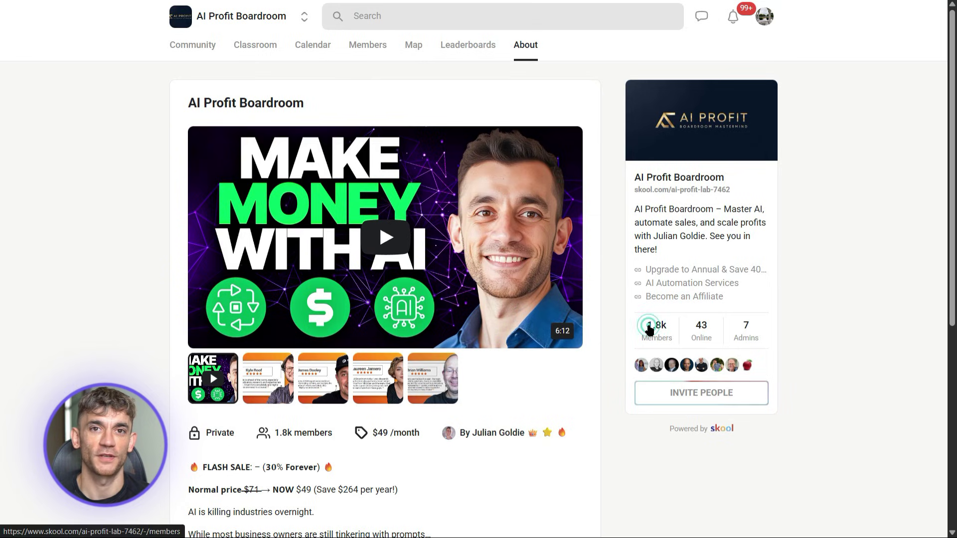
{"action": "scroll", "coordinate": [589, 358], "scroll_direction": "down", "scroll_amount": 8}
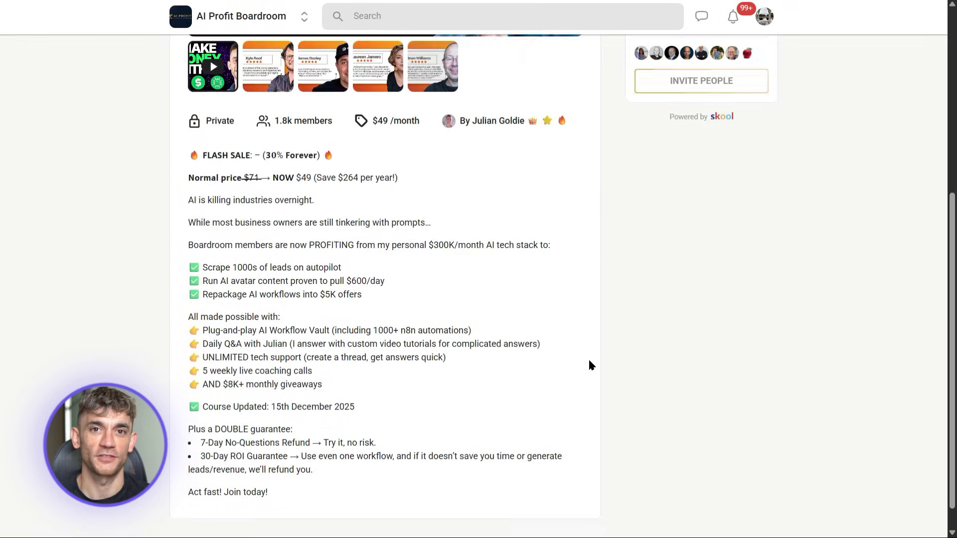
{"action": "scroll", "coordinate": [588, 358], "scroll_direction": "up", "scroll_amount": 8}
Browse the AI Profit Boardroom's Community feed and Classroom, then return to Community.
{"action": "left_click", "coordinate": [193, 45]}
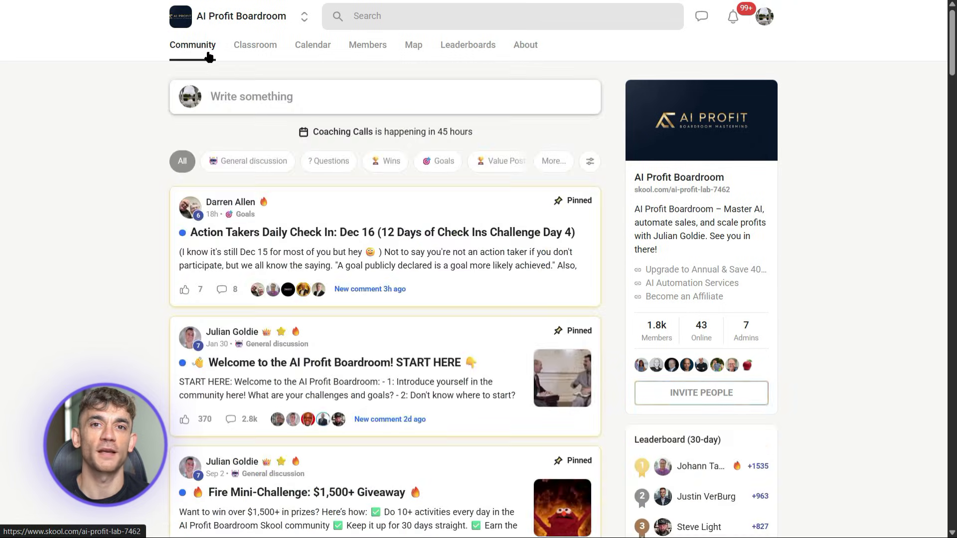
{"action": "scroll", "coordinate": [609, 288], "scroll_direction": "down", "scroll_amount": 8}
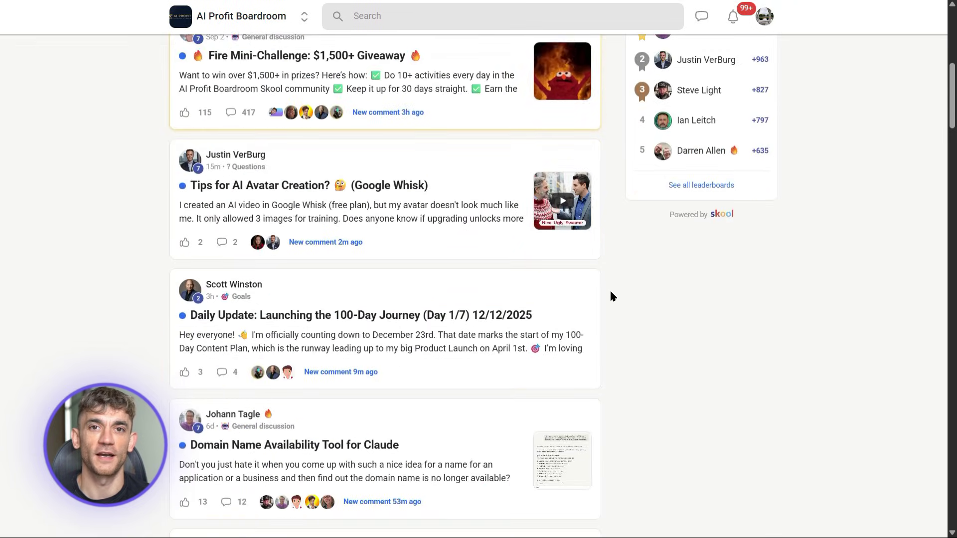
{"action": "scroll", "coordinate": [610, 289], "scroll_direction": "up", "scroll_amount": 8}
{"action": "scroll", "coordinate": [609, 289], "scroll_direction": "up", "scroll_amount": 3}
{"action": "left_click", "coordinate": [269, 50]}
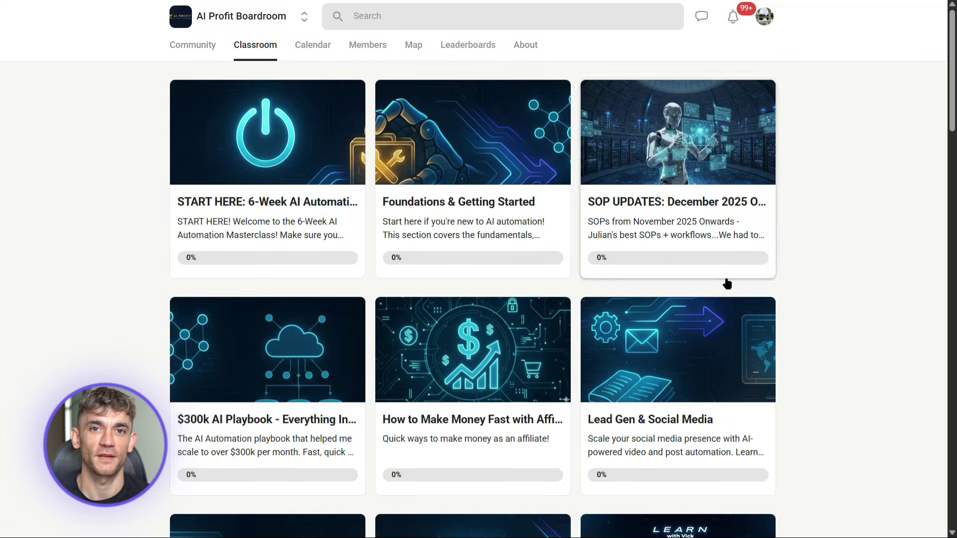
{"action": "scroll", "coordinate": [545, 278], "scroll_direction": "down", "scroll_amount": 4}
{"action": "scroll", "coordinate": [545, 277], "scroll_direction": "down", "scroll_amount": 3}
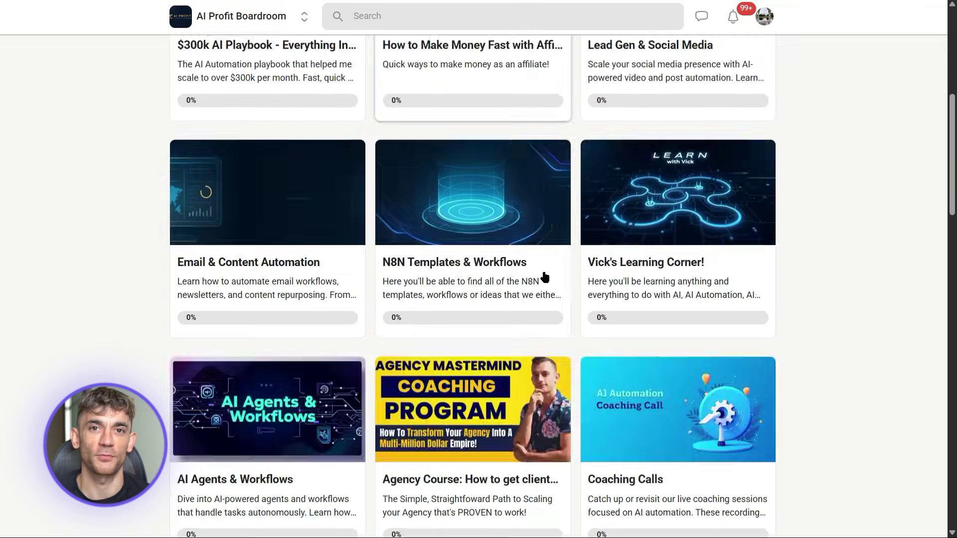
{"action": "scroll", "coordinate": [544, 277], "scroll_direction": "down", "scroll_amount": 3}
{"action": "scroll", "coordinate": [545, 278], "scroll_direction": "down", "scroll_amount": 2}
{"action": "scroll", "coordinate": [445, 287], "scroll_direction": "up", "scroll_amount": 1}
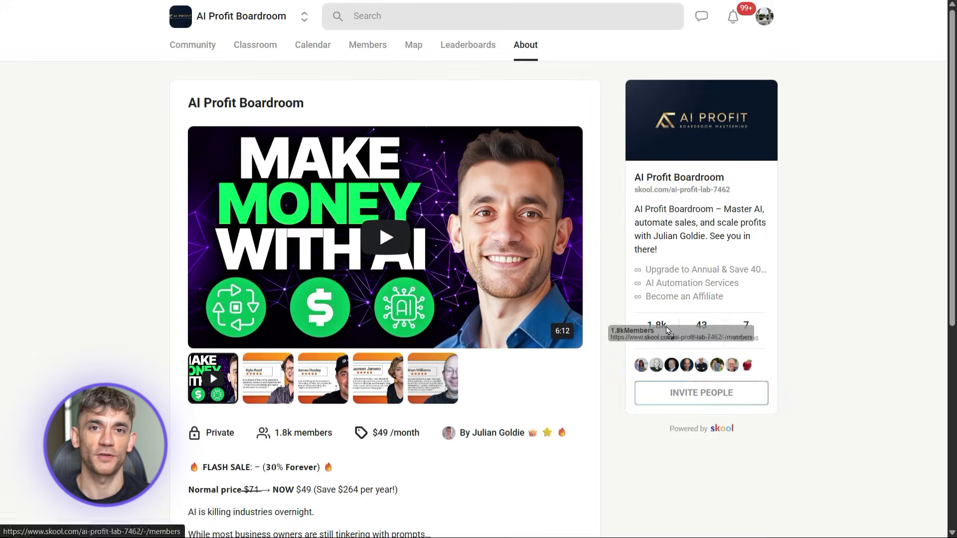
{"action": "scroll", "coordinate": [589, 358], "scroll_direction": "down", "scroll_amount": 5}
{"action": "scroll", "coordinate": [589, 358], "scroll_direction": "down", "scroll_amount": 1}
{"action": "scroll", "coordinate": [589, 359], "scroll_direction": "up", "scroll_amount": 6}
{"action": "left_click", "coordinate": [193, 45]}
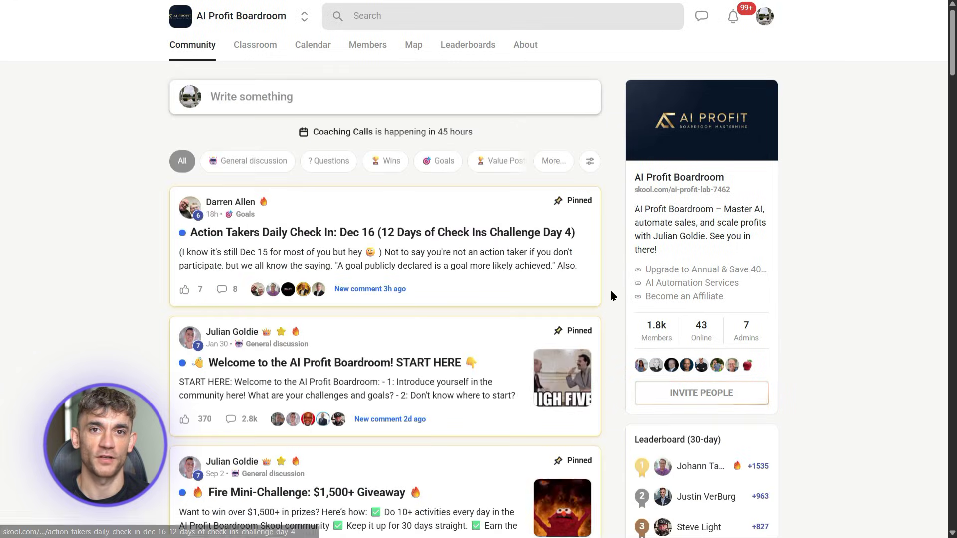
{"action": "scroll", "coordinate": [610, 289], "scroll_direction": "down", "scroll_amount": 5}
{"action": "scroll", "coordinate": [609, 289], "scroll_direction": "down", "scroll_amount": 3}
{"action": "scroll", "coordinate": [610, 290], "scroll_direction": "up", "scroll_amount": 5}
{"action": "scroll", "coordinate": [609, 289], "scroll_direction": "up", "scroll_amount": 3}
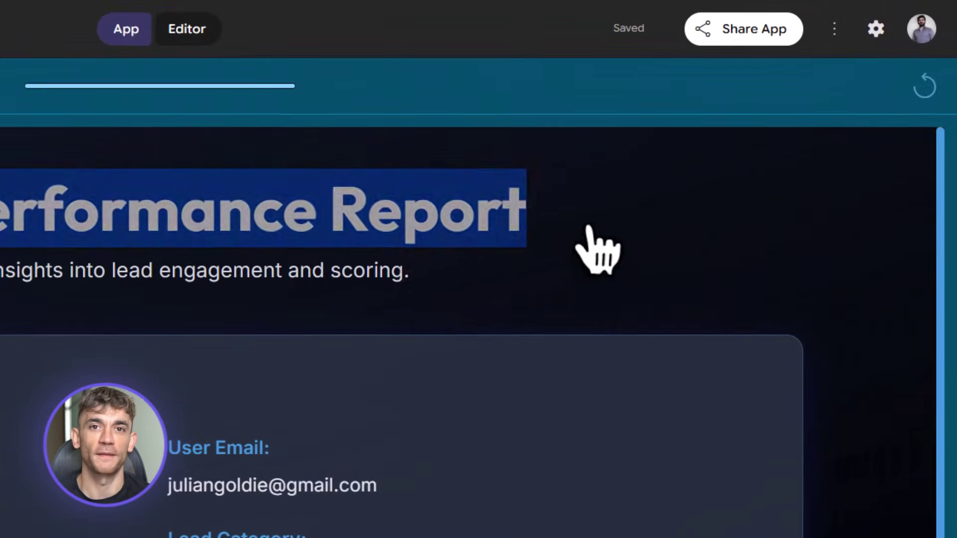
Send the Editor update making Hot 8+, Warm 5–7, Cold below 5, then start a rerun.
{"action": "left_click", "coordinate": [138, 337]}
{"action": "scroll", "coordinate": [138, 344], "scroll_direction": "down", "scroll_amount": 1}
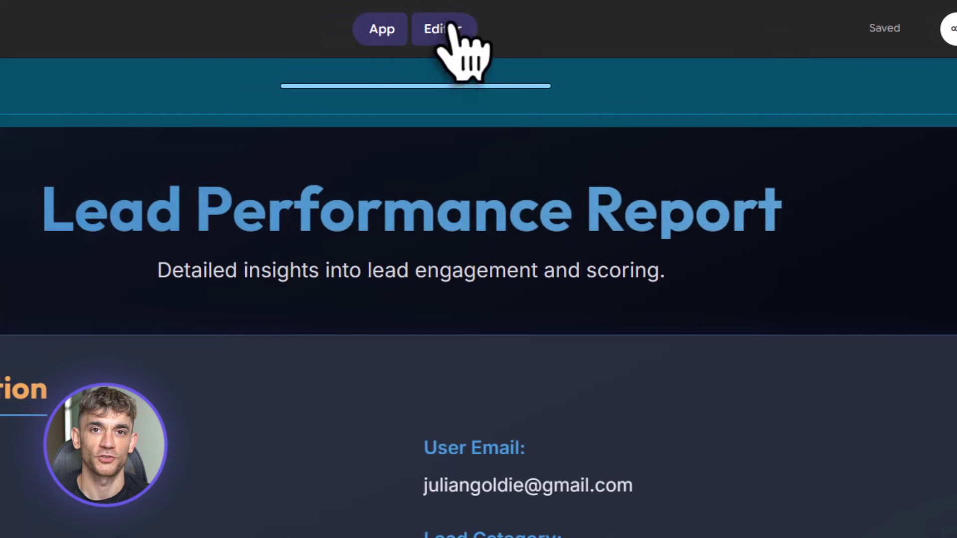
{"action": "left_click", "coordinate": [442, 28]}
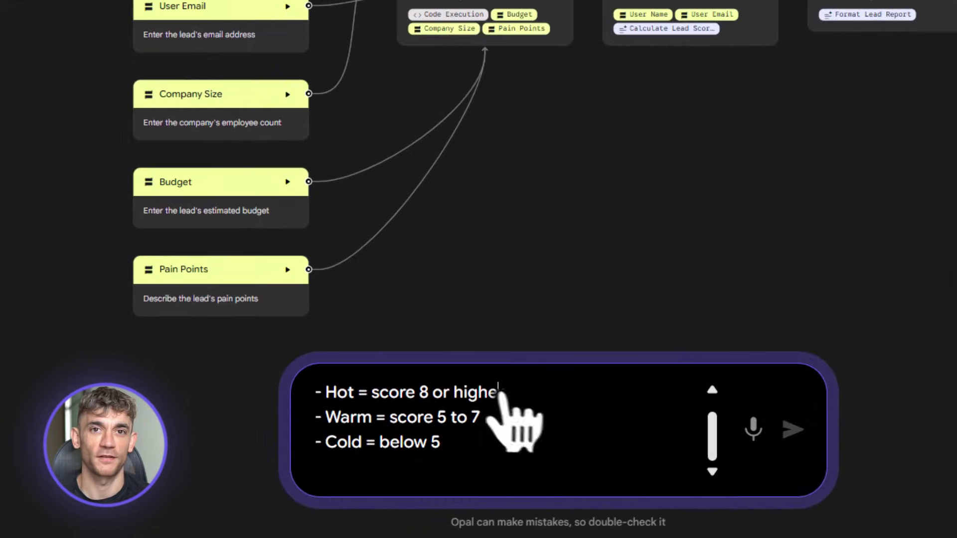
{"action": "left_click", "coordinate": [551, 463]}
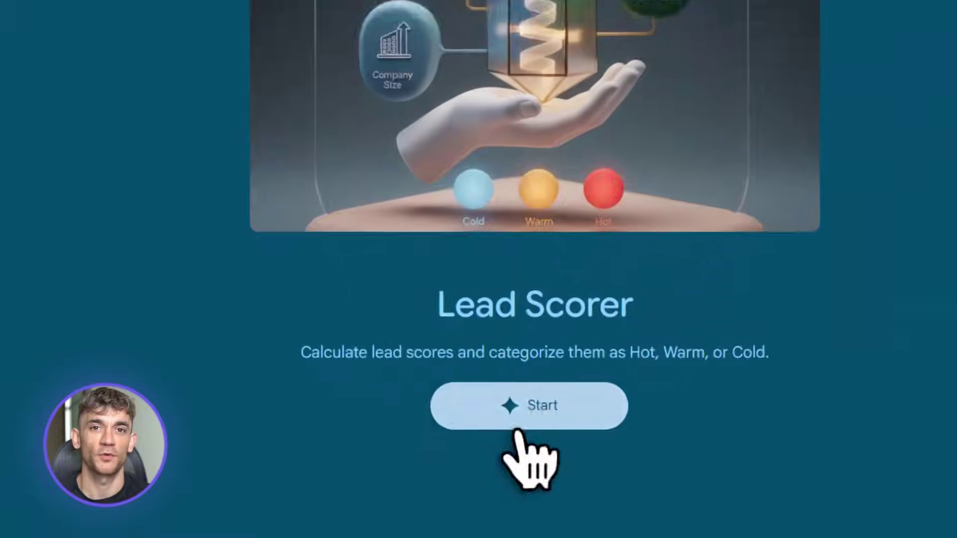
{"action": "left_click", "coordinate": [531, 403]}
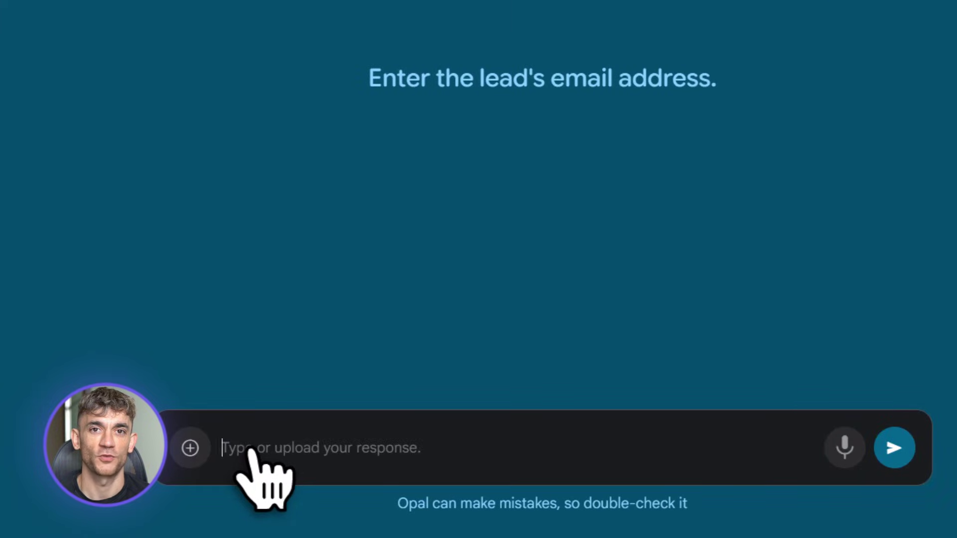
{"action": "type", "text": "xyz@g"}
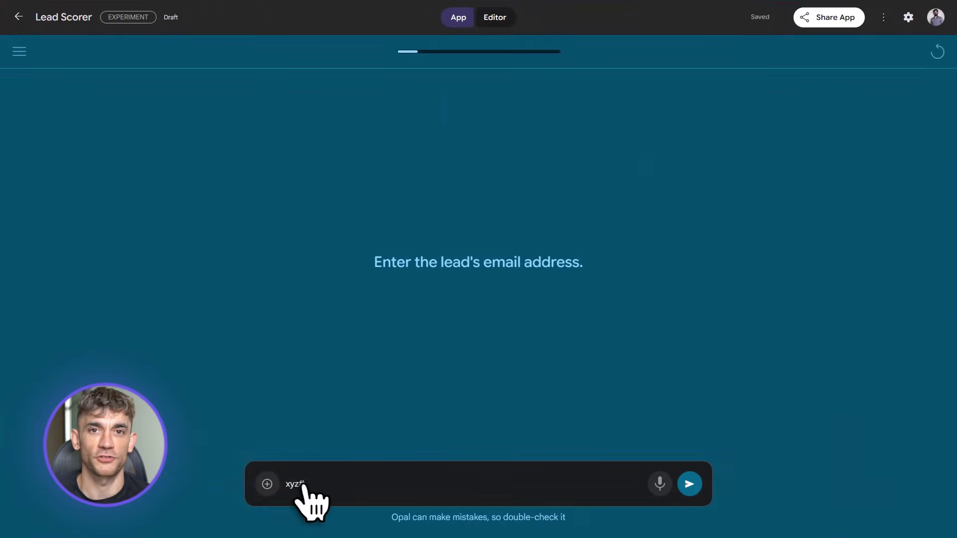
{"action": "type", "text": "mail.com"}
Answer the email, company size, budget and pain-point questions, producing a Hot lead report scoring 10.
{"action": "left_click", "coordinate": [690, 484]}
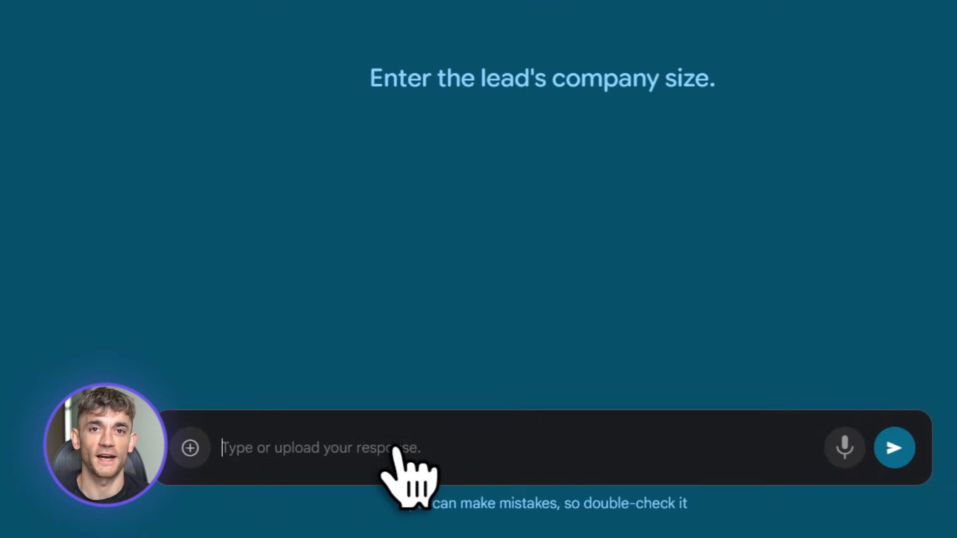
{"action": "left_click", "coordinate": [894, 447]}
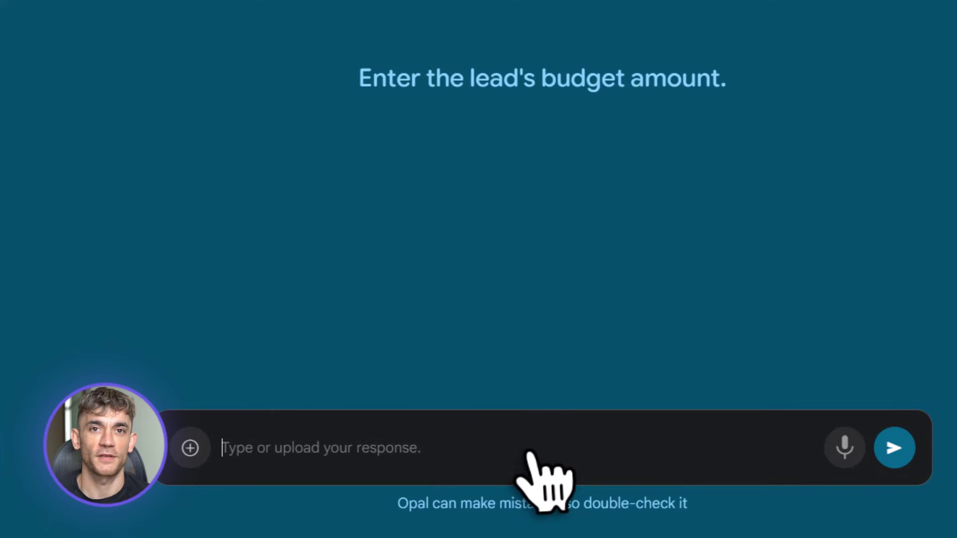
{"action": "type", "text": "0000"}
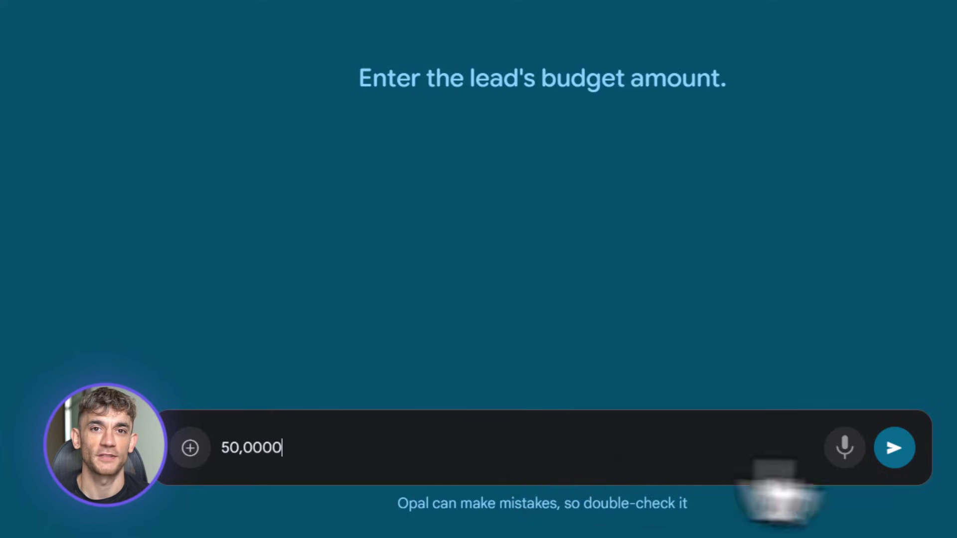
{"action": "key", "text": "Return"}
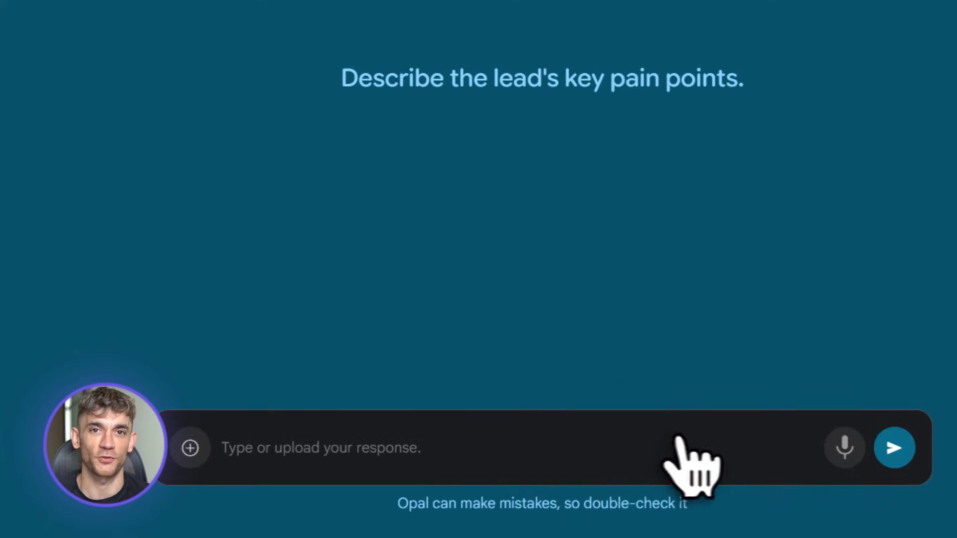
{"action": "left_click", "coordinate": [322, 453]}
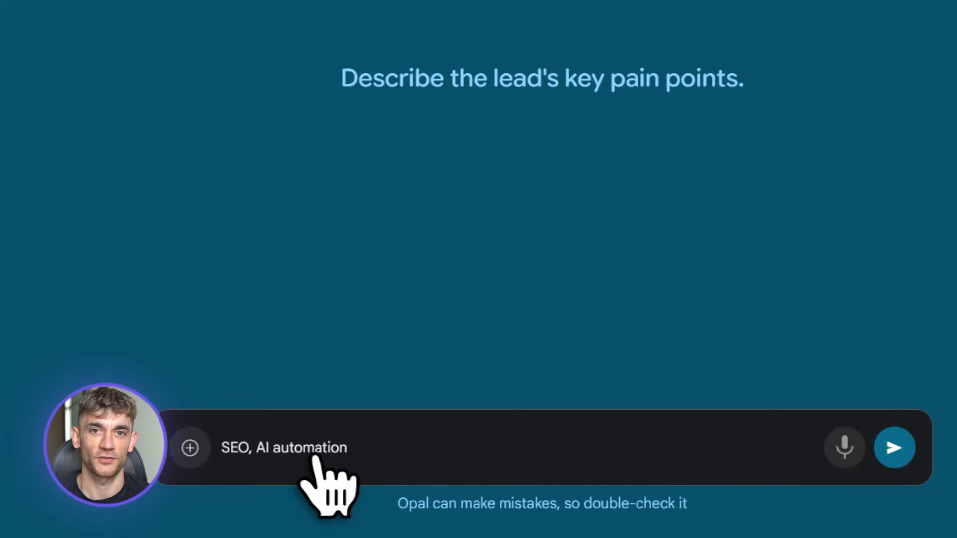
{"action": "left_click", "coordinate": [894, 448]}
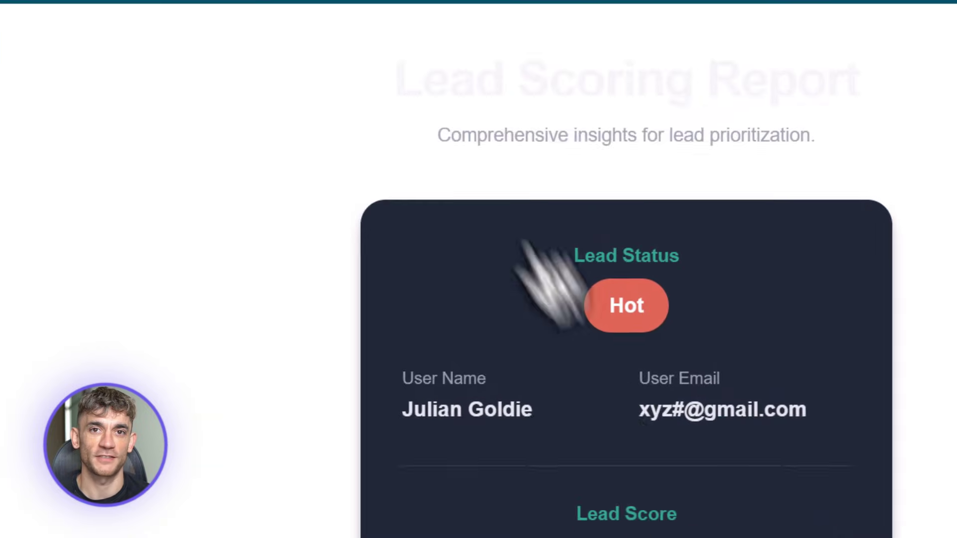
Switch to the Lead Scorer's Editor graph and inspect the User Name input step.
{"action": "left_click_drag", "start_coordinate": [508, 257], "coordinate": [905, 314]}
{"action": "left_click", "coordinate": [464, 224]}
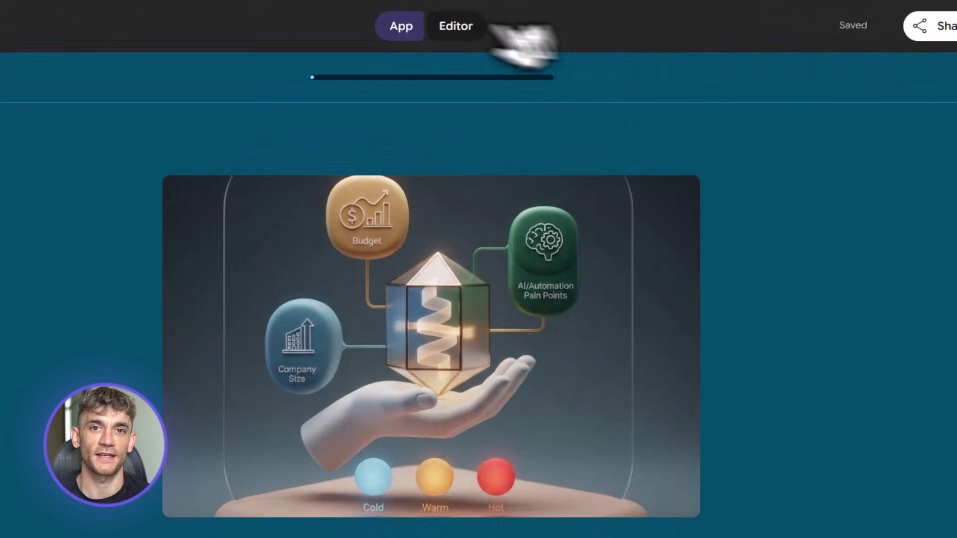
{"action": "left_click", "coordinate": [698, 29]}
{"action": "scroll", "coordinate": [111, 203], "scroll_direction": "up", "scroll_amount": 5}
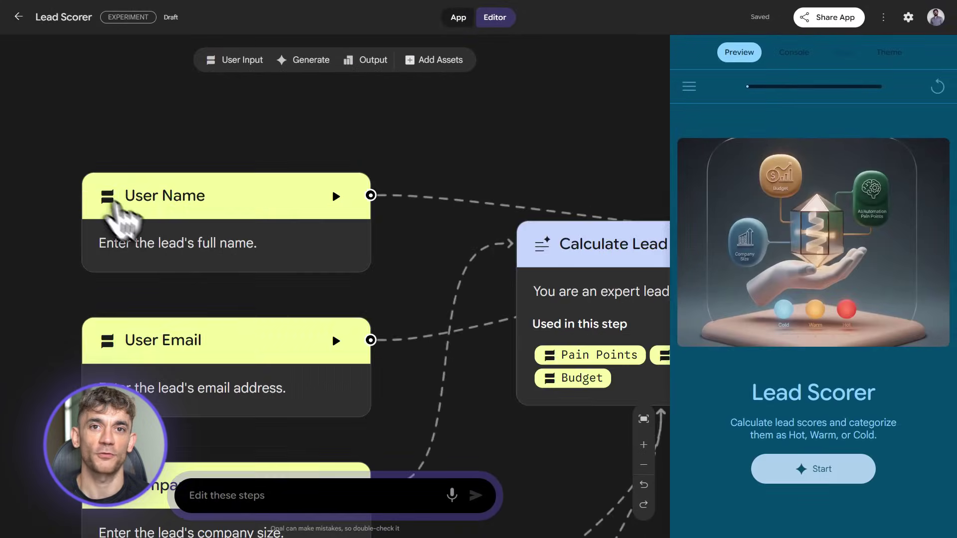
{"action": "left_click", "coordinate": [119, 196]}
{"action": "scroll", "coordinate": [265, 370], "scroll_direction": "down", "scroll_amount": 5}
{"action": "scroll", "coordinate": [262, 371], "scroll_direction": "down", "scroll_amount": 5}
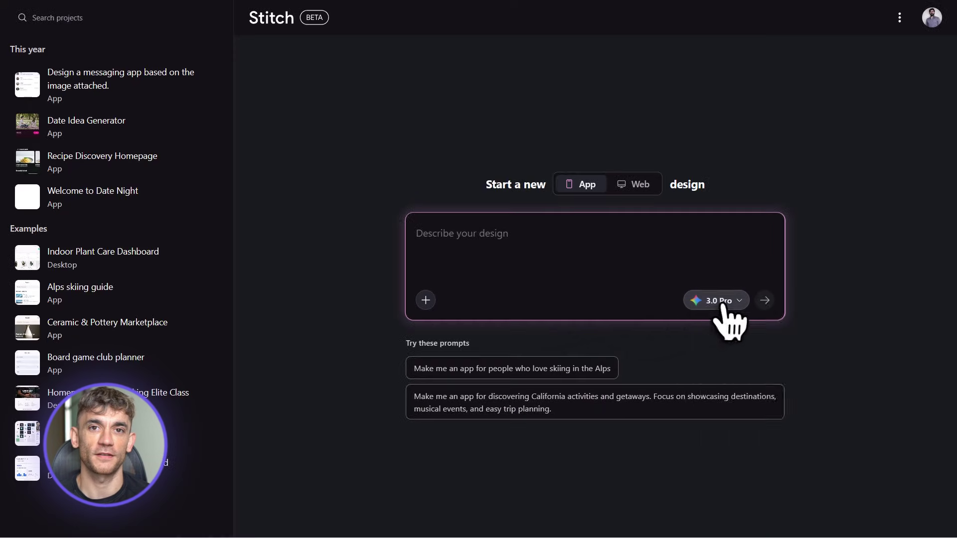
Generate a Web design from the pasted AI Profit Boardroom landing-page prompt using Thinking with 3 Pro.
{"action": "left_click", "coordinate": [720, 301]}
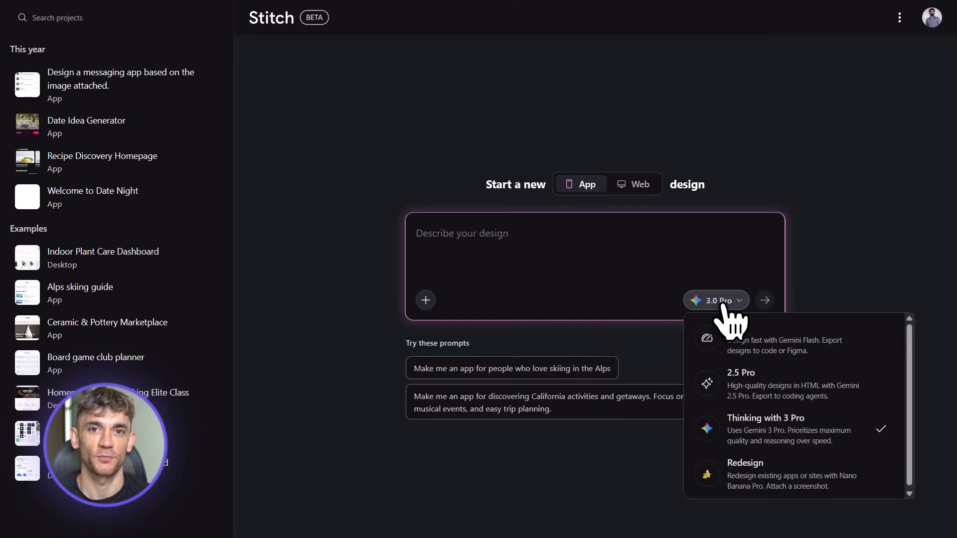
{"action": "left_click", "coordinate": [767, 431]}
{"action": "left_click", "coordinate": [639, 185]}
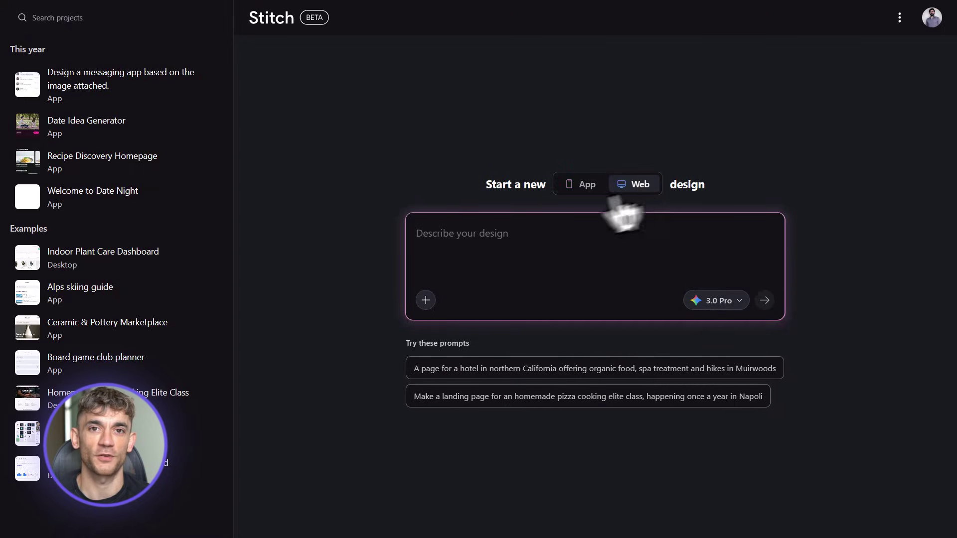
{"action": "left_click", "coordinate": [477, 236]}
{"action": "key", "text": "ctrl+v"}
{"action": "scroll", "coordinate": [477, 248], "scroll_direction": "up", "scroll_amount": 5}
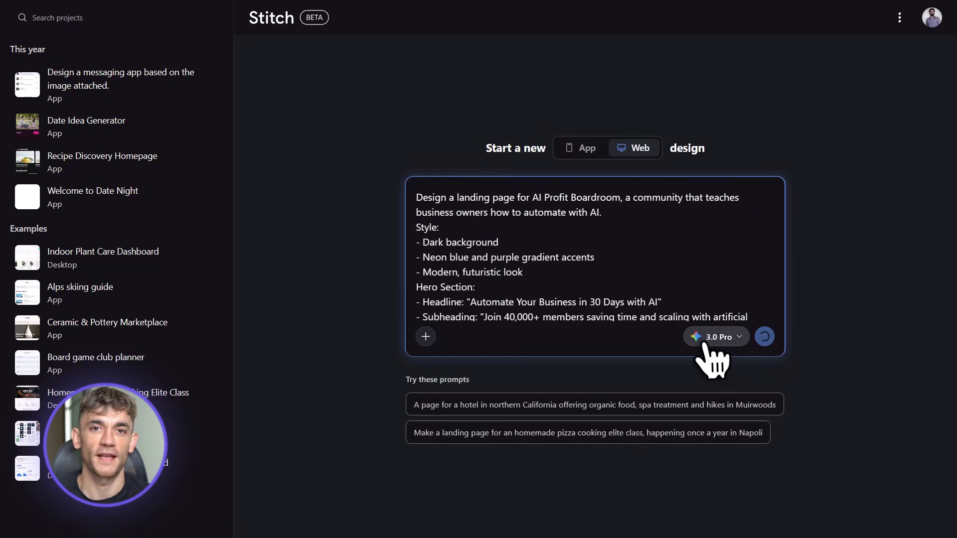
{"action": "key", "text": "Return"}
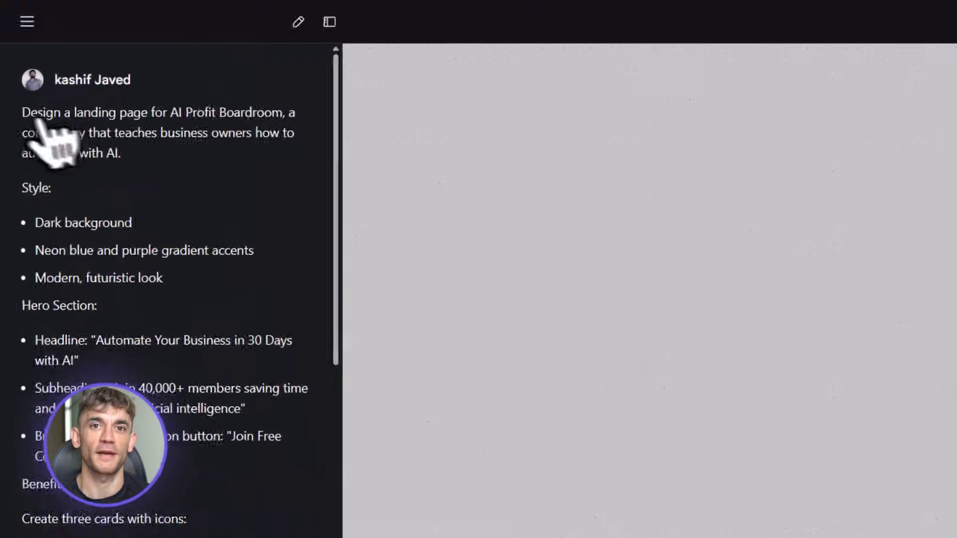
Highlight the prompt's opening, the AI Profit Boardroom name, and the dark neon futuristic style lines.
{"action": "left_click_drag", "start_coordinate": [16, 77], "coordinate": [120, 78]}
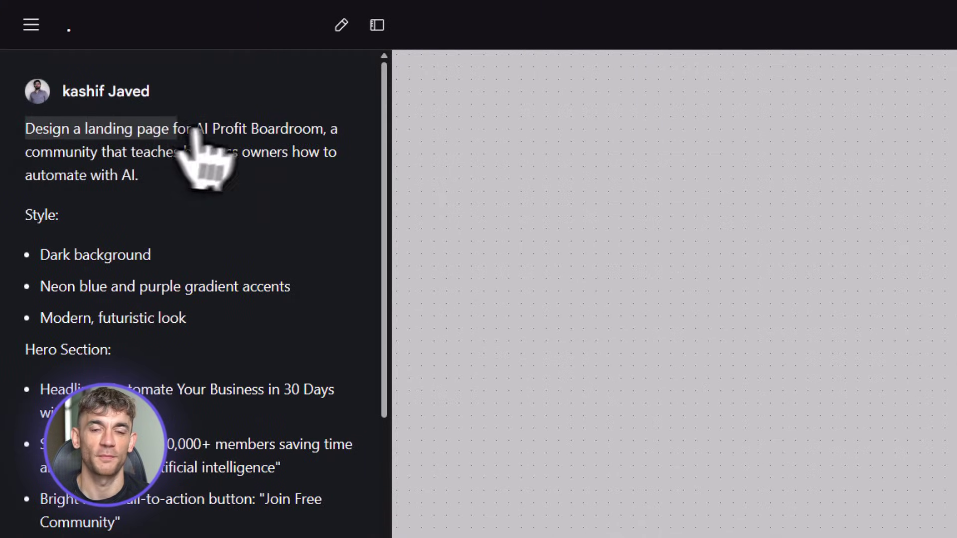
{"action": "left_click_drag", "start_coordinate": [196, 134], "coordinate": [320, 131]}
{"action": "left_click", "coordinate": [336, 154]}
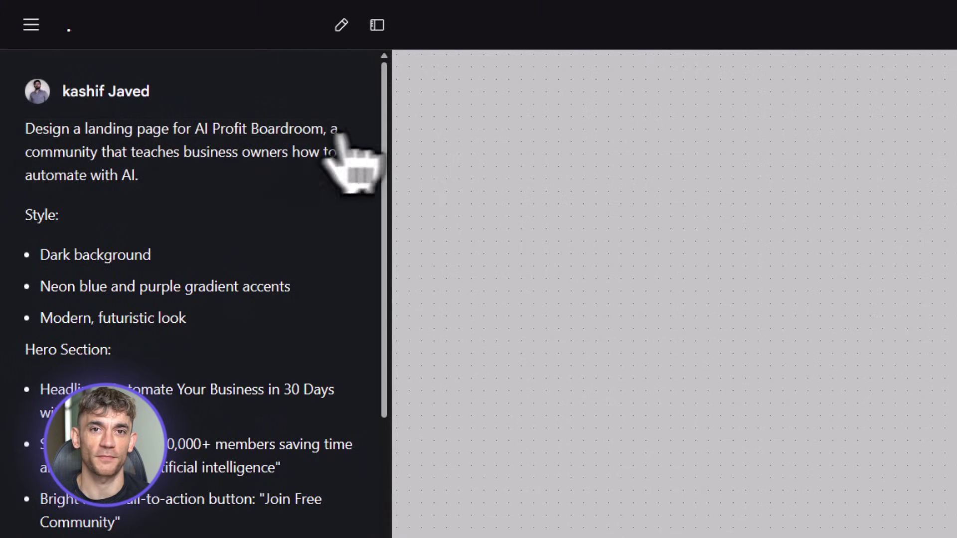
{"action": "left_click_drag", "start_coordinate": [26, 157], "coordinate": [344, 187]}
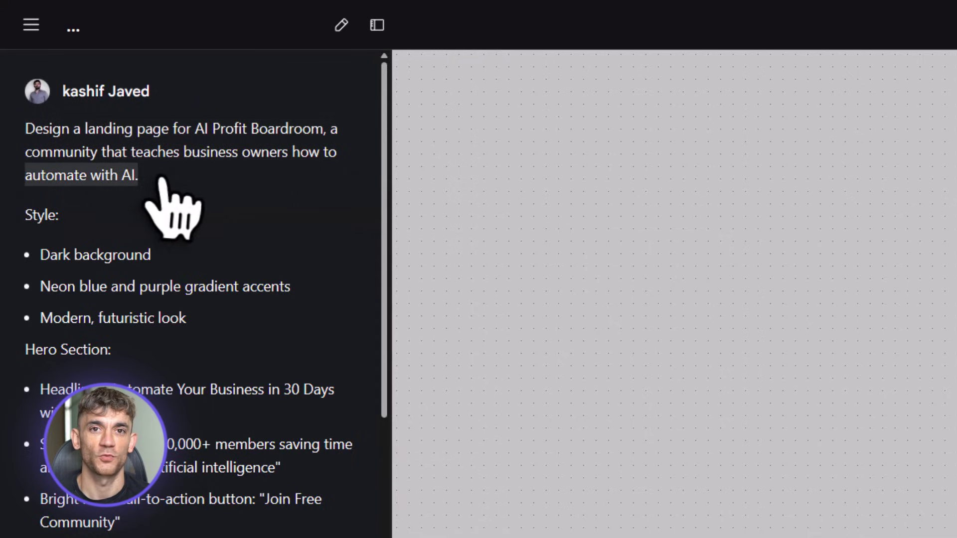
{"action": "left_click", "coordinate": [172, 213]}
{"action": "left_click_drag", "start_coordinate": [38, 255], "coordinate": [153, 255]}
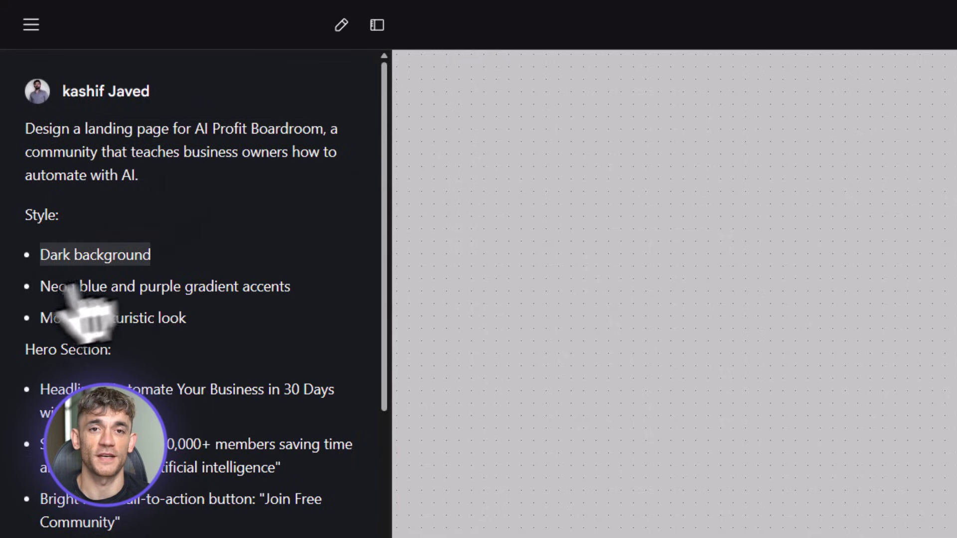
{"action": "left_click_drag", "start_coordinate": [39, 286], "coordinate": [292, 286]}
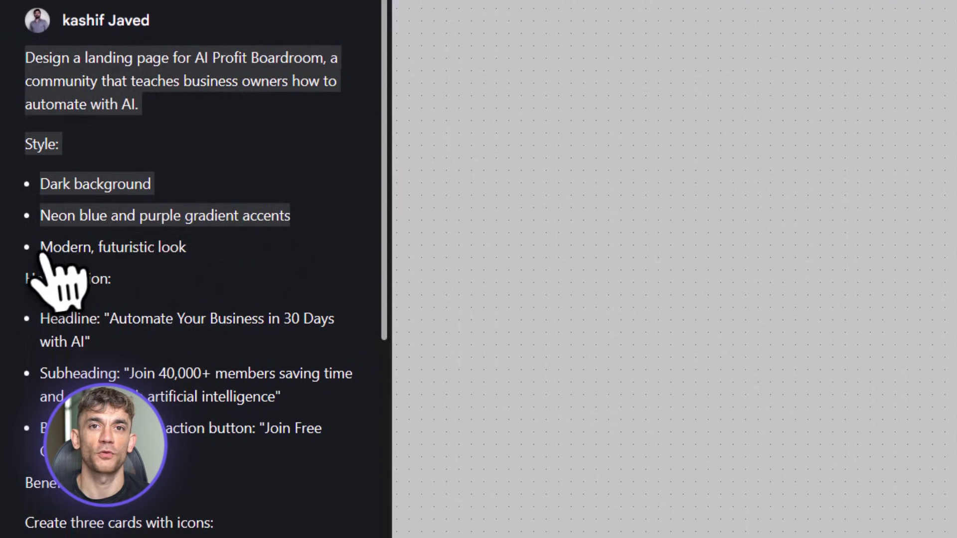
{"action": "left_click_drag", "start_coordinate": [40, 290], "coordinate": [187, 291]}
{"action": "left_click", "coordinate": [93, 307]}
{"action": "left_click_drag", "start_coordinate": [26, 278], "coordinate": [113, 279]}
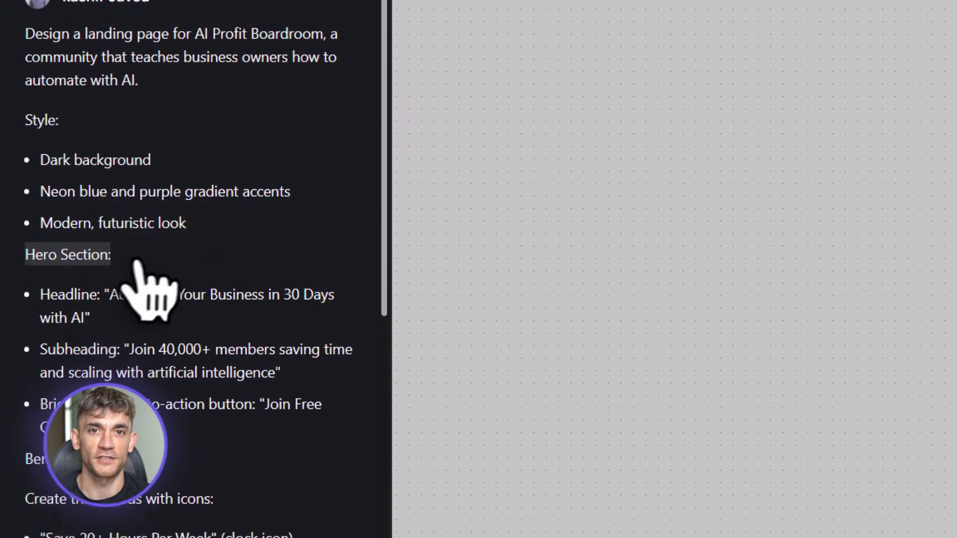
{"action": "scroll", "coordinate": [45, 299], "scroll_direction": "down", "scroll_amount": 1}
{"action": "left_click_drag", "start_coordinate": [40, 252], "coordinate": [93, 276]}
Highlight the hero subheading, call-to-action and three benefit cards, including Expert Support & Templates.
{"action": "left_click", "coordinate": [53, 314]}
{"action": "left_click_drag", "start_coordinate": [39, 301], "coordinate": [172, 407]}
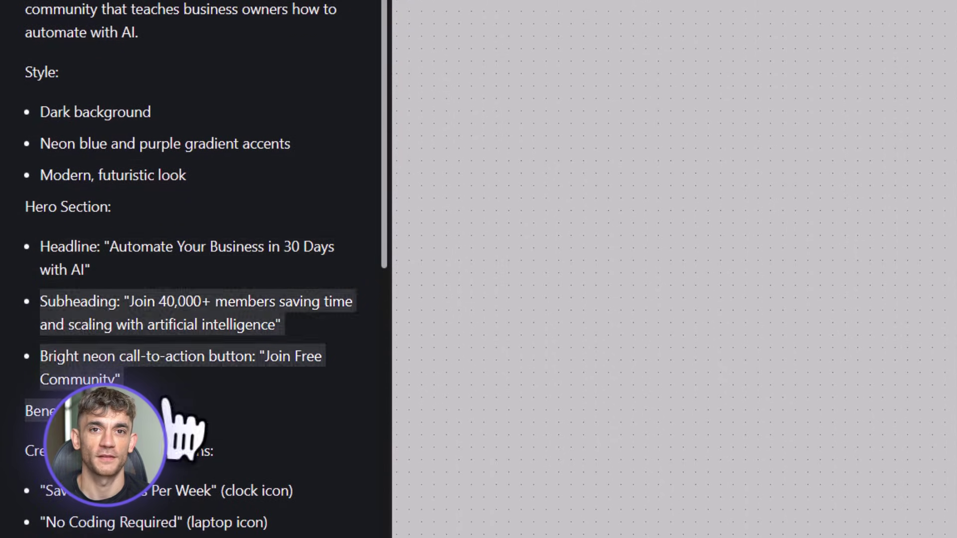
{"action": "left_click", "coordinate": [173, 400]}
{"action": "scroll", "coordinate": [173, 400], "scroll_direction": "down", "scroll_amount": 3}
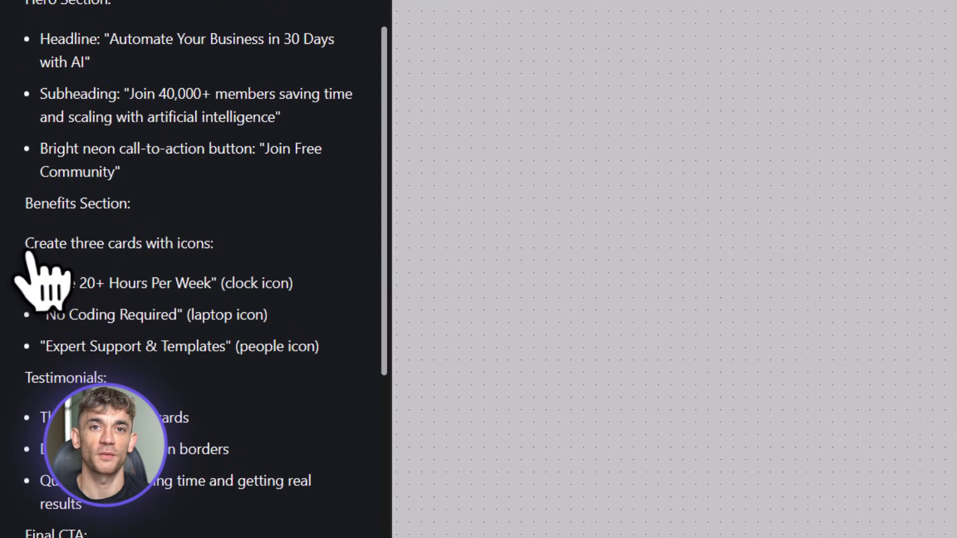
{"action": "mouse_move", "coordinate": [26, 244]}
{"action": "left_mouse_down"}
{"action": "mouse_move", "coordinate": [213, 269]}
{"action": "mouse_move", "coordinate": [224, 75]}
{"action": "left_mouse_up"}
{"action": "left_click", "coordinate": [90, 299]}
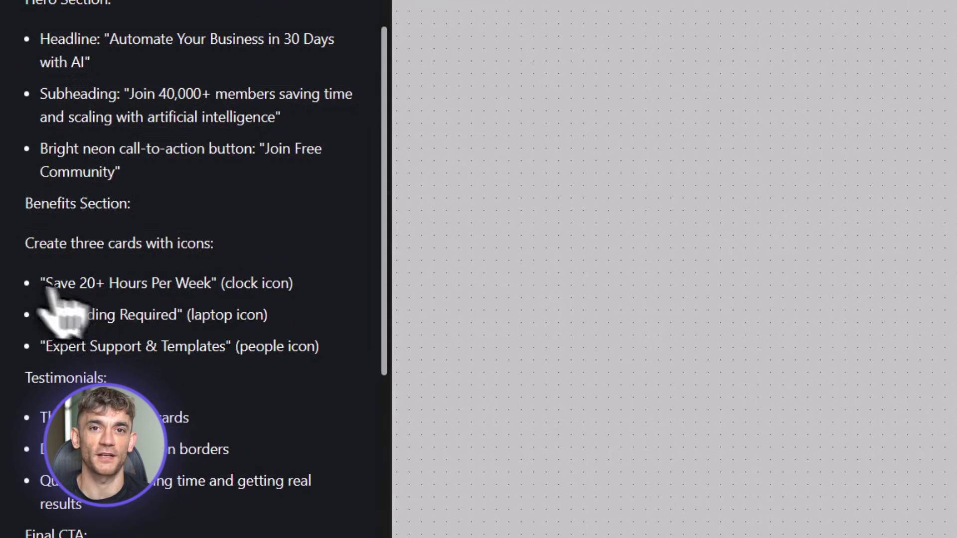
{"action": "left_click_drag", "start_coordinate": [296, 283], "coordinate": [265, 280]}
{"action": "scroll", "coordinate": [266, 299], "scroll_direction": "down", "scroll_amount": 2}
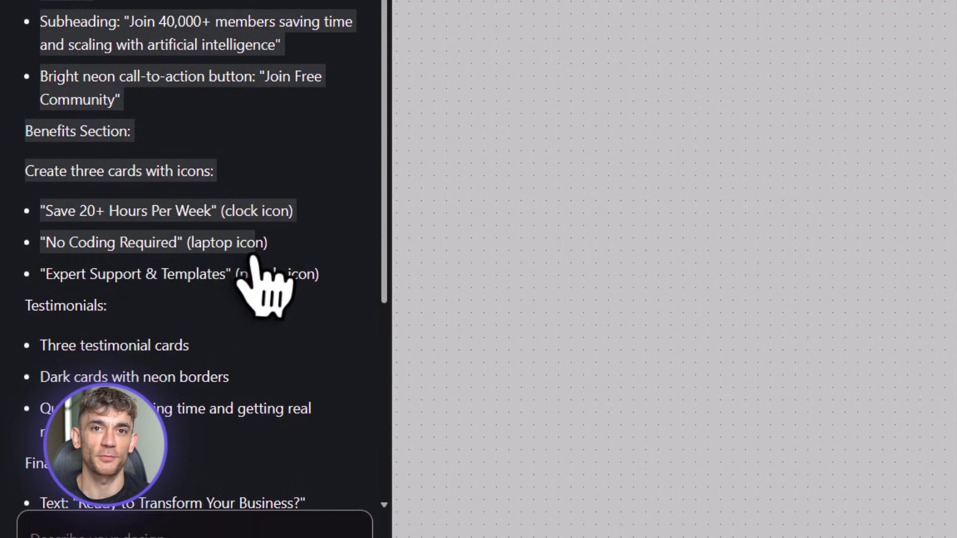
{"action": "left_click", "coordinate": [104, 304]}
{"action": "left_click_drag", "start_coordinate": [42, 273], "coordinate": [314, 277]}
{"action": "left_click", "coordinate": [284, 307]}
{"action": "scroll", "coordinate": [135, 315], "scroll_direction": "down", "scroll_amount": 2}
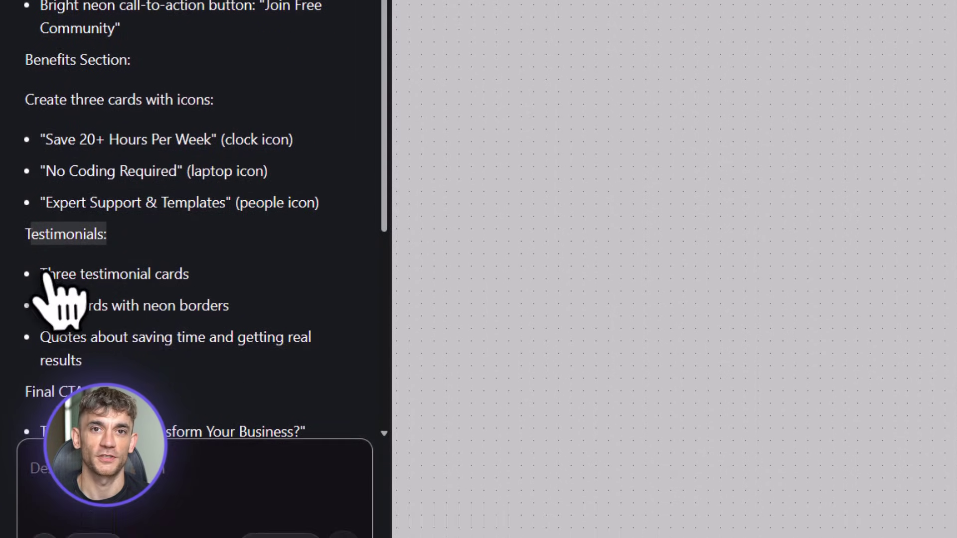
{"action": "left_click_drag", "start_coordinate": [45, 277], "coordinate": [217, 288]}
{"action": "scroll", "coordinate": [212, 299], "scroll_direction": "down", "scroll_amount": 2}
{"action": "scroll", "coordinate": [150, 292], "scroll_direction": "up", "scroll_amount": 1}
Highlight the neon-bordered testimonial cards, call-to-action, closing lines and smooth scroll animations line.
{"action": "left_click_drag", "start_coordinate": [41, 271], "coordinate": [224, 296]}
{"action": "scroll", "coordinate": [238, 311], "scroll_direction": "down", "scroll_amount": 2}
{"action": "left_click", "coordinate": [75, 247]}
{"action": "left_click_drag", "start_coordinate": [41, 233], "coordinate": [89, 258]}
{"action": "left_click", "coordinate": [56, 318]}
{"action": "left_click_drag", "start_coordinate": [46, 328], "coordinate": [306, 265]}
{"action": "scroll", "coordinate": [91, 315], "scroll_direction": "down", "scroll_amount": 2}
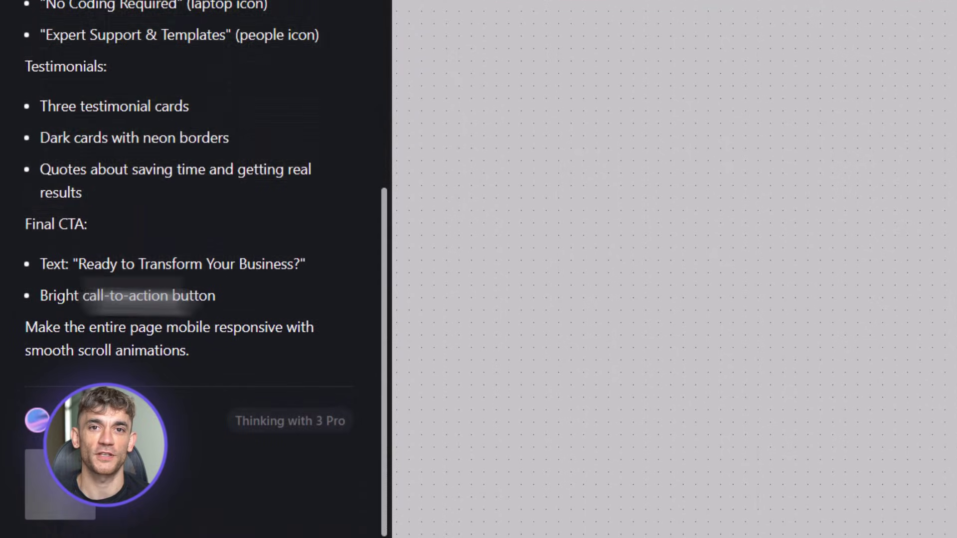
{"action": "left_click", "coordinate": [74, 299]}
{"action": "left_click_drag", "start_coordinate": [42, 296], "coordinate": [225, 300]}
{"action": "scroll", "coordinate": [105, 314], "scroll_direction": "down", "scroll_amount": 2}
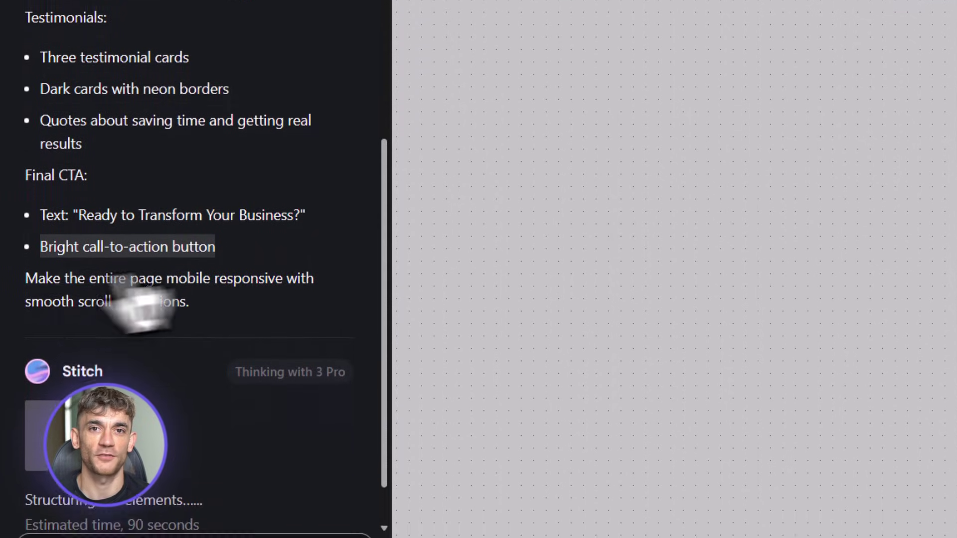
{"action": "left_click", "coordinate": [67, 283]}
{"action": "left_click_drag", "start_coordinate": [64, 283], "coordinate": [345, 276]}
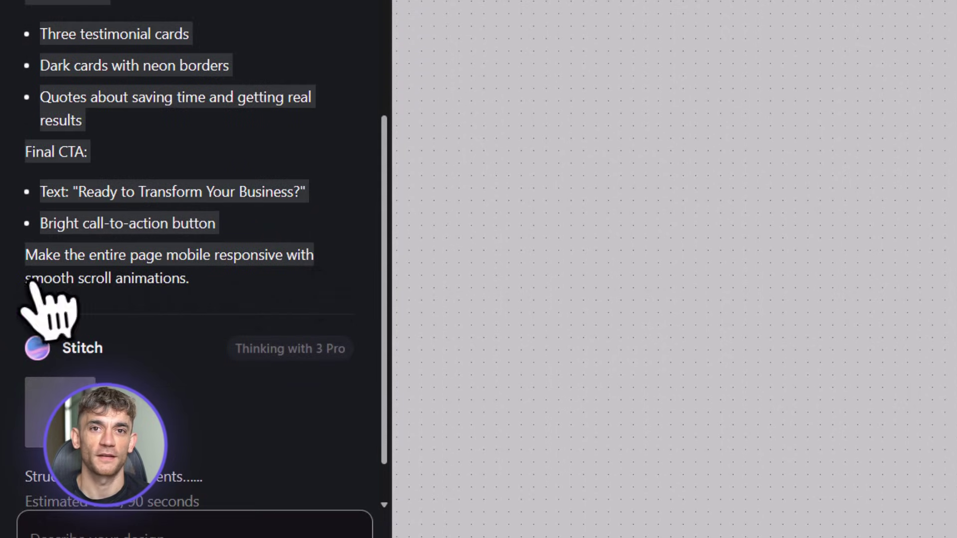
{"action": "left_click", "coordinate": [44, 300]}
{"action": "left_click_drag", "start_coordinate": [31, 285], "coordinate": [186, 285]}
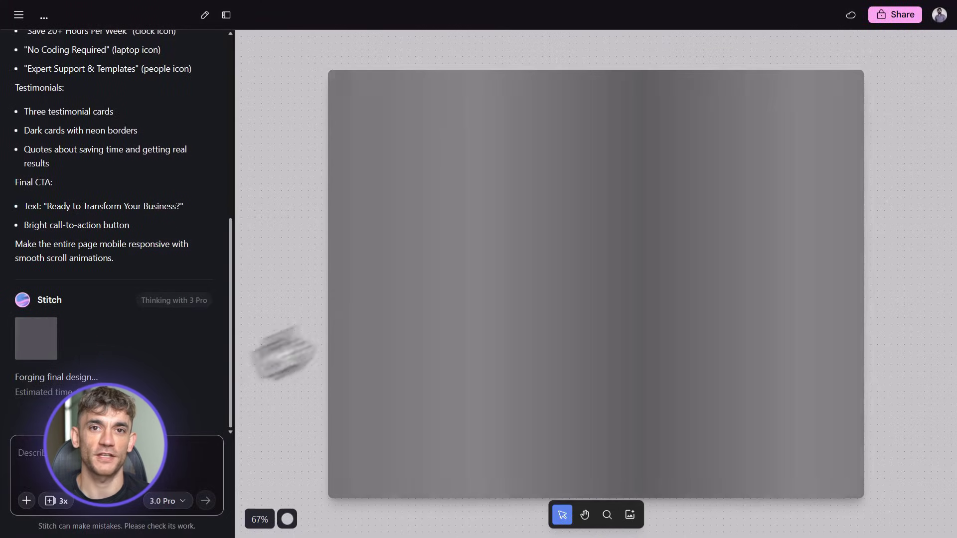
Select the generating landing-page frame and wait for the benefits and Success Stories design to finish.
{"action": "left_click", "coordinate": [472, 271]}
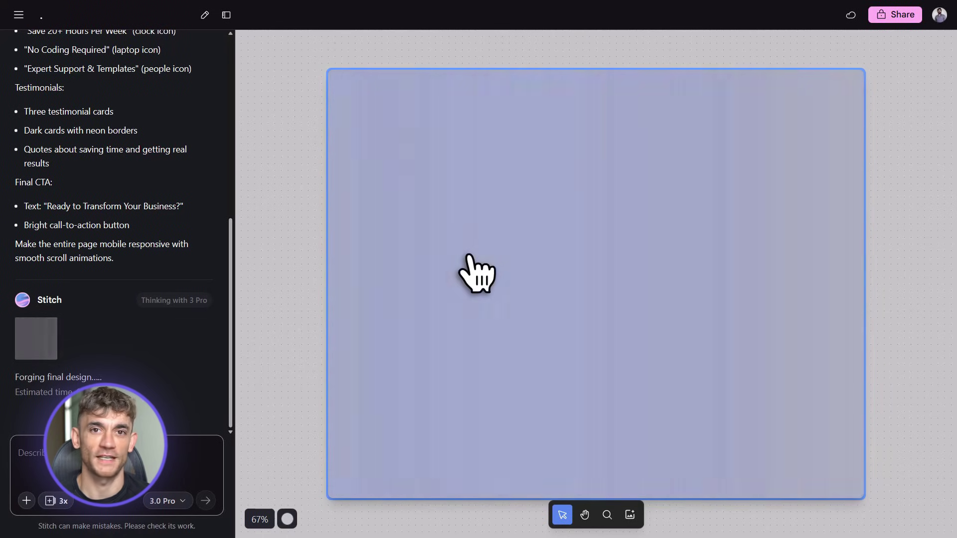
{"action": "scroll", "coordinate": [650, 321], "scroll_direction": "down", "scroll_amount": 5}
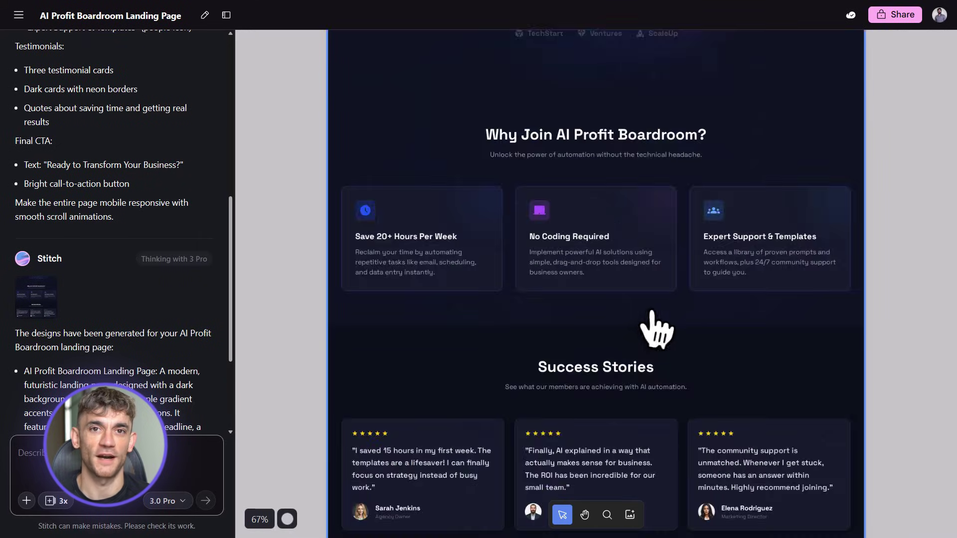
{"action": "scroll", "coordinate": [651, 322], "scroll_direction": "down", "scroll_amount": 5}
{"action": "scroll", "coordinate": [658, 322], "scroll_direction": "down", "scroll_amount": 5}
{"action": "scroll", "coordinate": [660, 324], "scroll_direction": "up", "scroll_amount": 4}
{"action": "scroll", "coordinate": [718, 318], "scroll_direction": "up", "scroll_amount": 5}
{"action": "scroll", "coordinate": [718, 318], "scroll_direction": "up", "scroll_amount": 5}
{"action": "scroll", "coordinate": [719, 318], "scroll_direction": "up", "scroll_amount": 5}
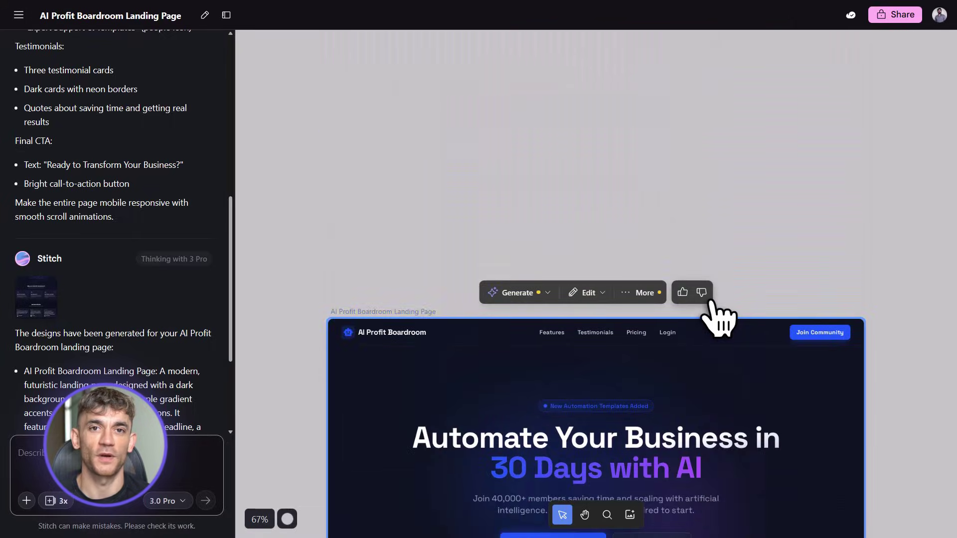
{"action": "scroll", "coordinate": [719, 318], "scroll_direction": "down", "scroll_amount": 3}
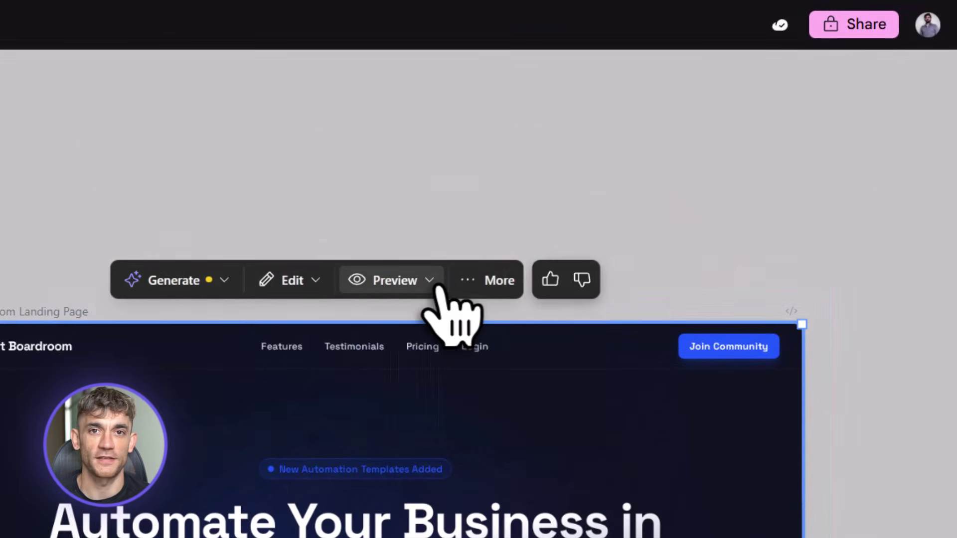
Preview the AI Profit Boardroom page at mobile width and pan to the frame's bottom.
{"action": "left_click", "coordinate": [624, 168]}
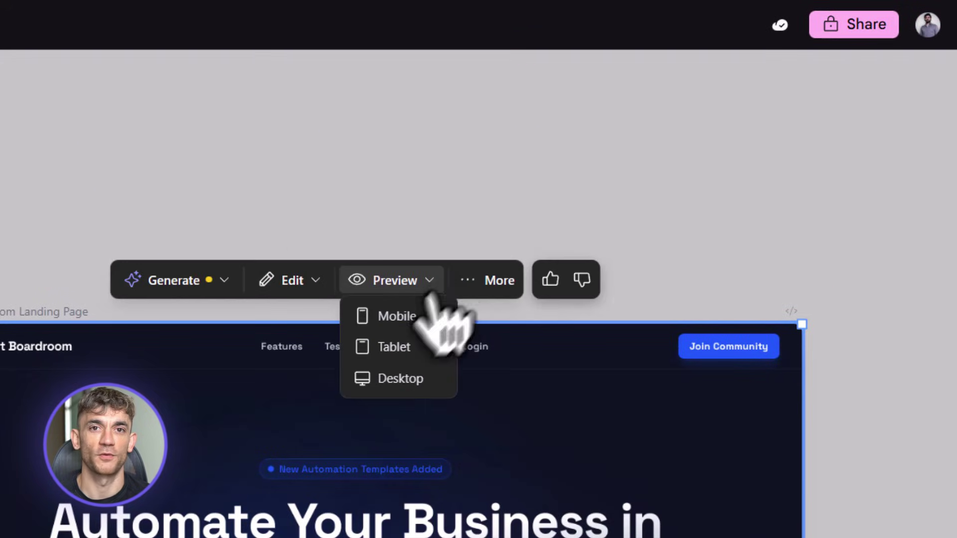
{"action": "left_click", "coordinate": [397, 316]}
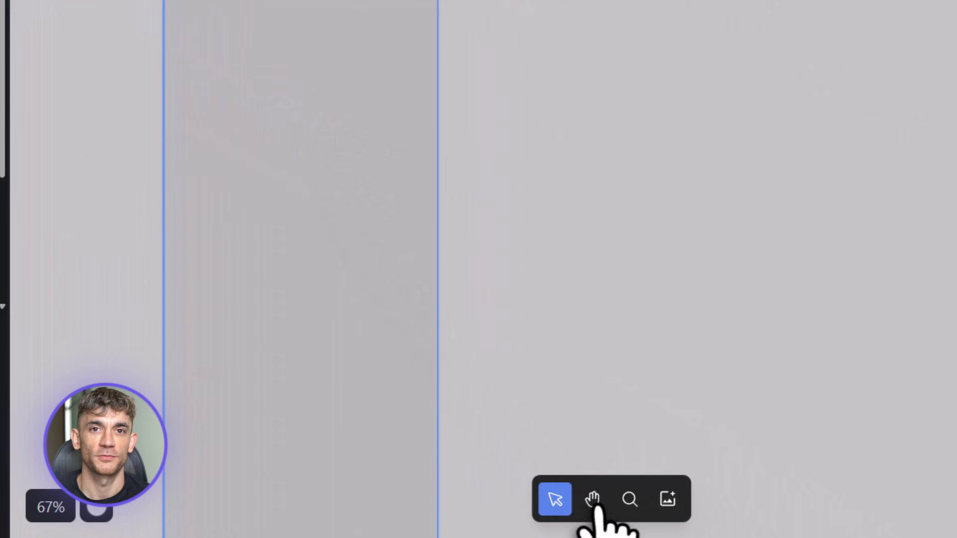
{"action": "left_click", "coordinate": [593, 500]}
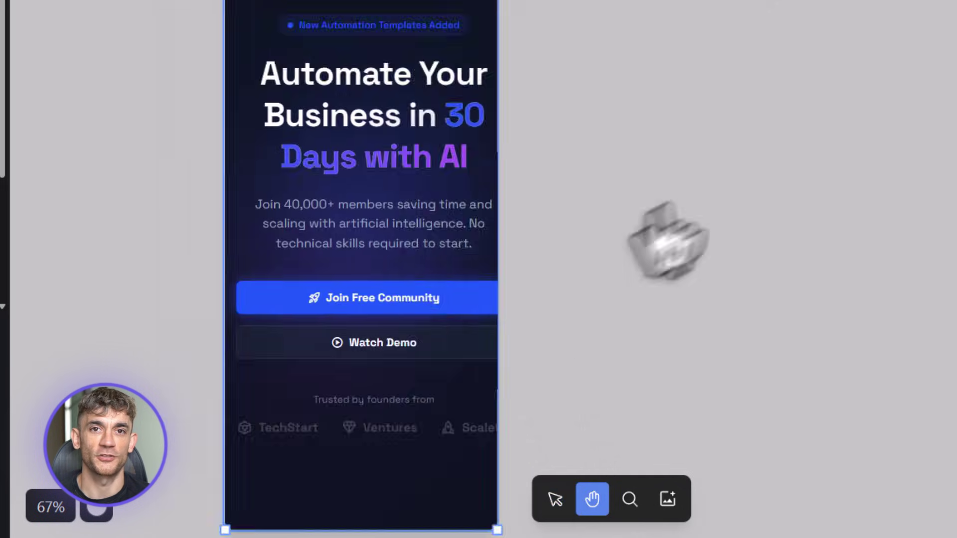
{"action": "mouse_move", "coordinate": [695, 209]}
{"action": "left_mouse_down"}
{"action": "mouse_move", "coordinate": [533, 239]}
{"action": "mouse_move", "coordinate": [396, 486]}
{"action": "left_mouse_up"}
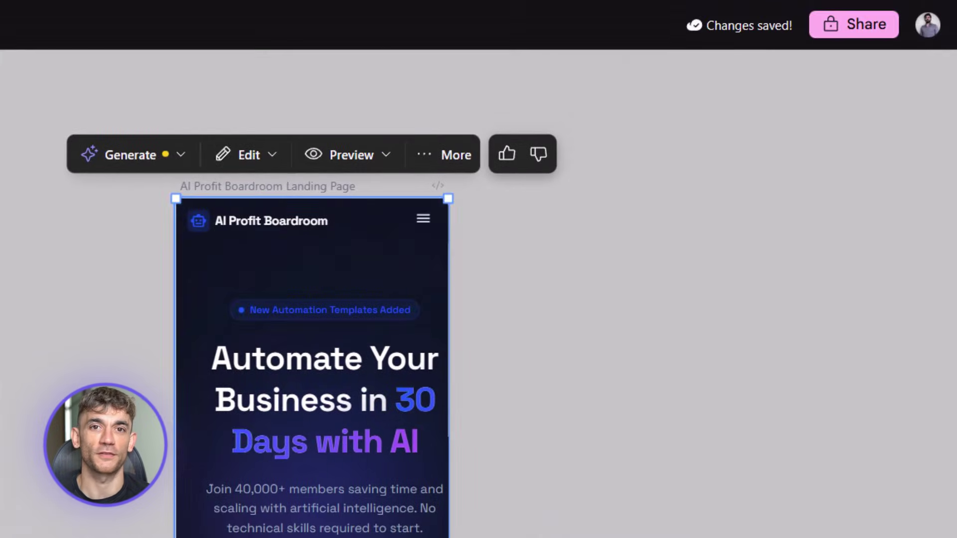
Switch the landing page preview back to desktop width.
{"action": "left_click", "coordinate": [497, 154]}
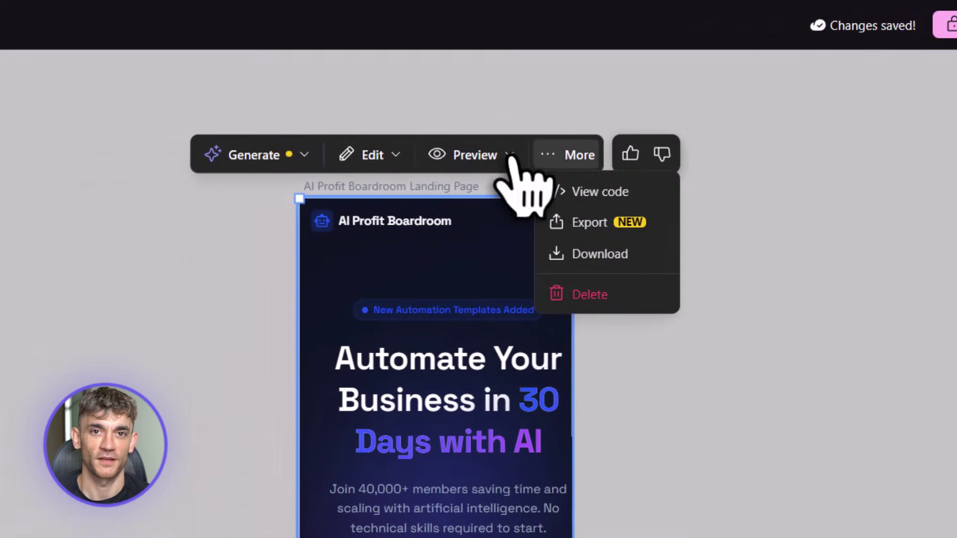
{"action": "left_click", "coordinate": [479, 155]}
{"action": "left_click", "coordinate": [485, 253]}
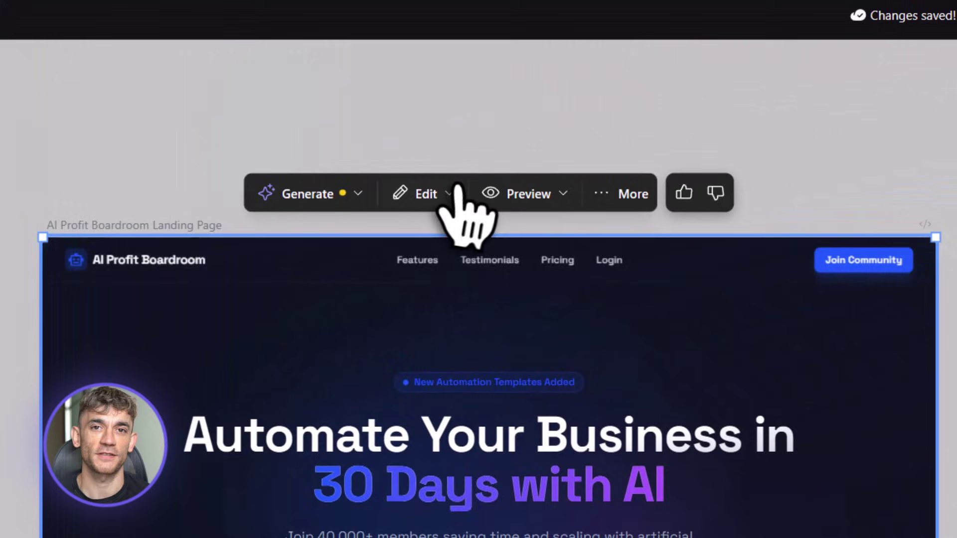
Check the Edit options, then bring up the Export options from the More menu.
{"action": "left_click", "coordinate": [390, 203]}
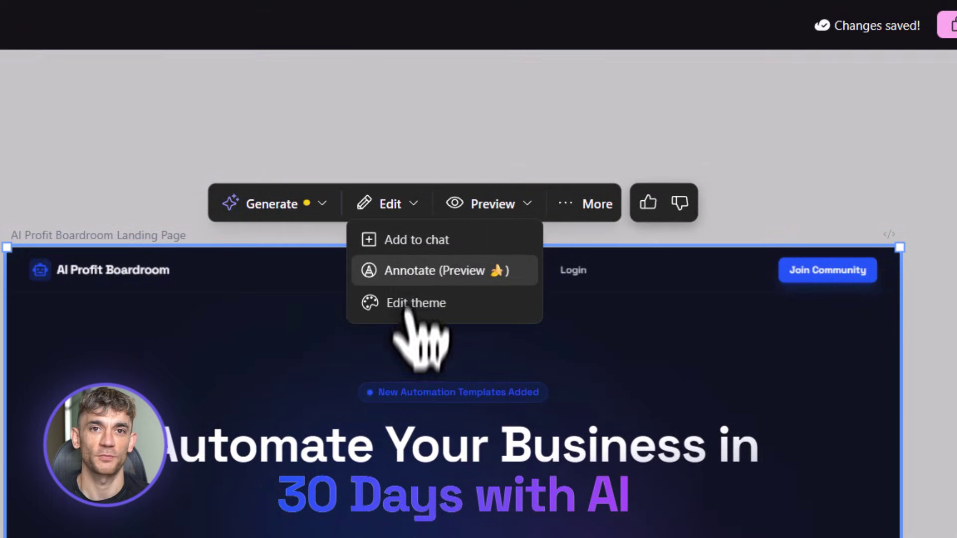
{"action": "left_click", "coordinate": [419, 359]}
{"action": "left_click", "coordinate": [598, 203]}
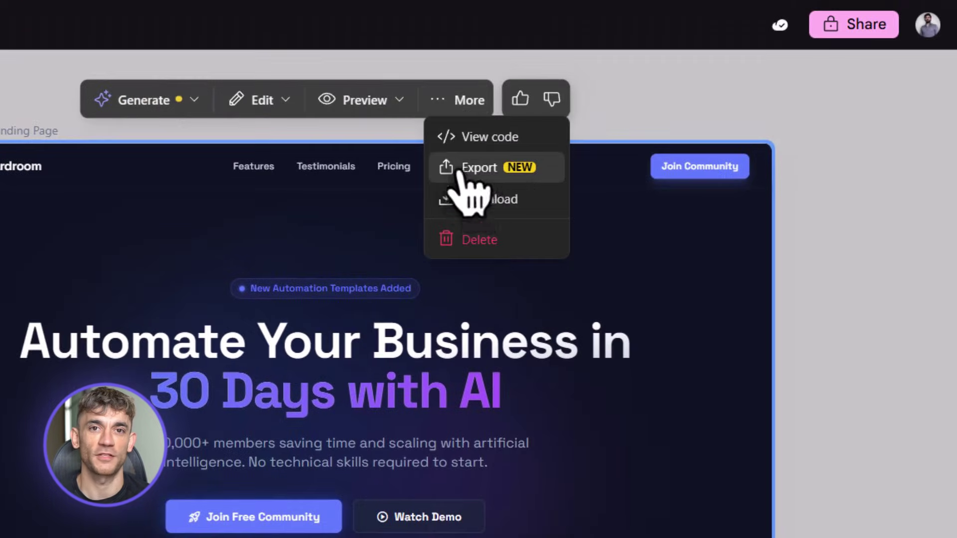
{"action": "left_click", "coordinate": [478, 169]}
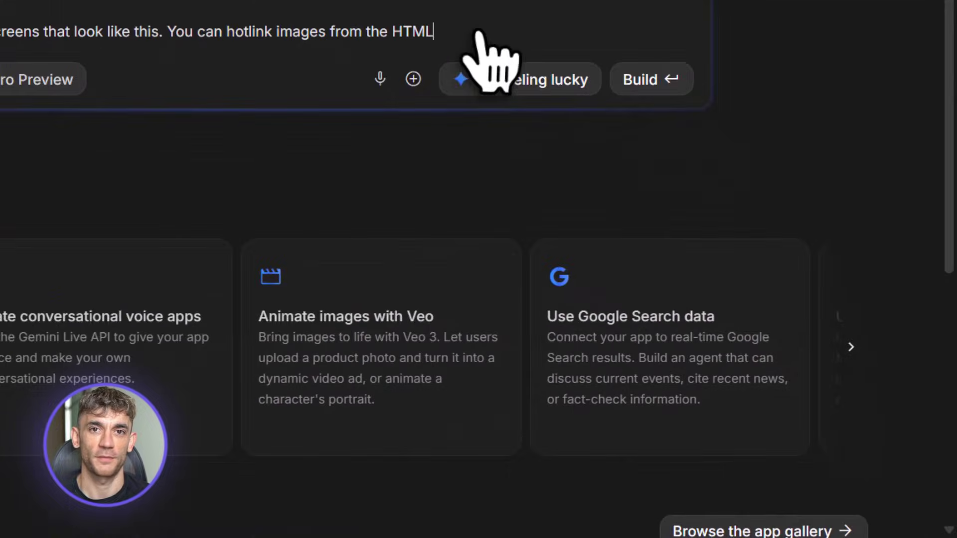
Review the prefilled build prompt and build the app from Image 1.png and Image 2.html.
{"action": "left_click_drag", "start_coordinate": [353, 248], "coordinate": [621, 247]}
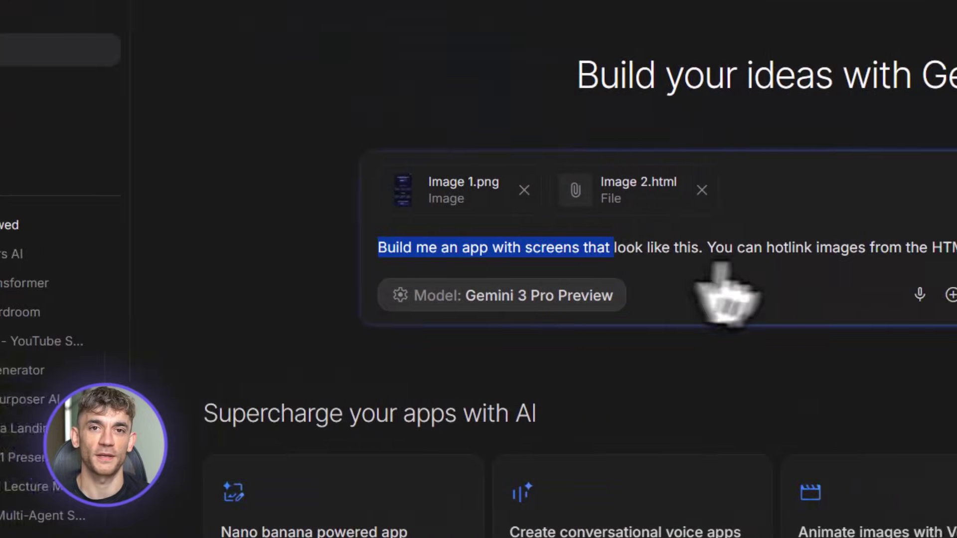
{"action": "left_click_drag", "start_coordinate": [722, 248], "coordinate": [948, 247]}
{"action": "left_click", "coordinate": [523, 248]}
{"action": "left_click", "coordinate": [654, 296]}
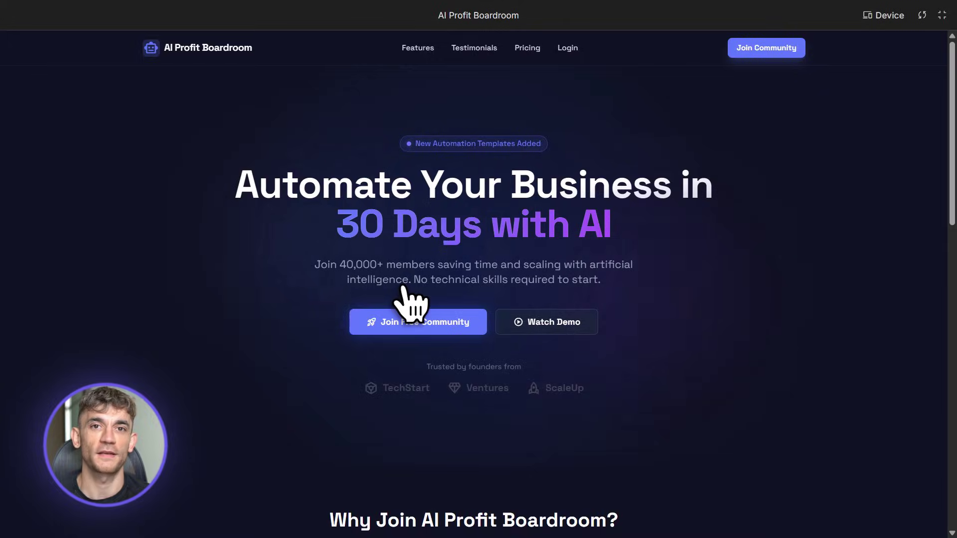
Highlight the 'Automate Your Business in 30 Days with AI' headline in the preview.
{"action": "mouse_move", "coordinate": [376, 235]}
{"action": "left_mouse_down"}
{"action": "mouse_move", "coordinate": [949, 239]}
{"action": "mouse_move", "coordinate": [407, 411]}
{"action": "left_mouse_up"}
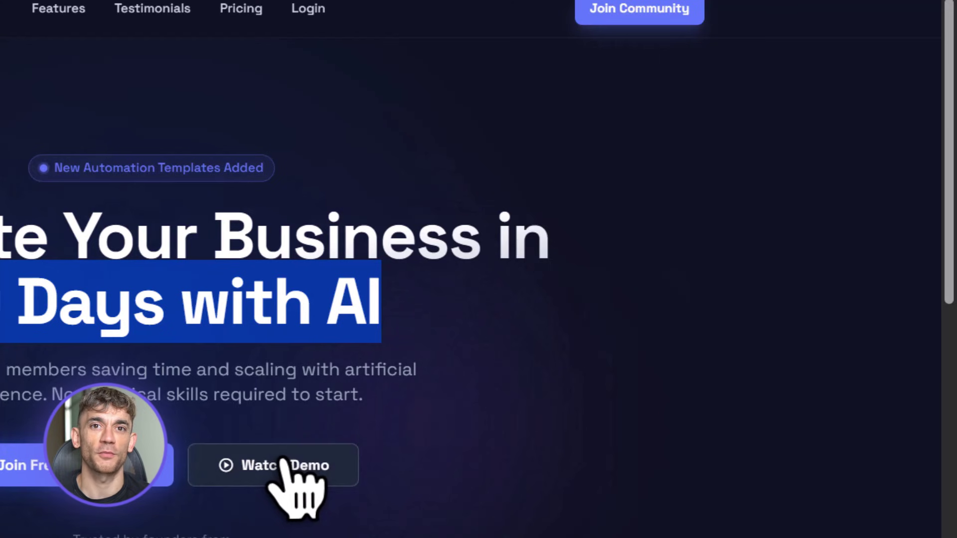
{"action": "scroll", "coordinate": [295, 487], "scroll_direction": "down", "scroll_amount": 8}
{"action": "scroll", "coordinate": [479, 359], "scroll_direction": "down", "scroll_amount": 4}
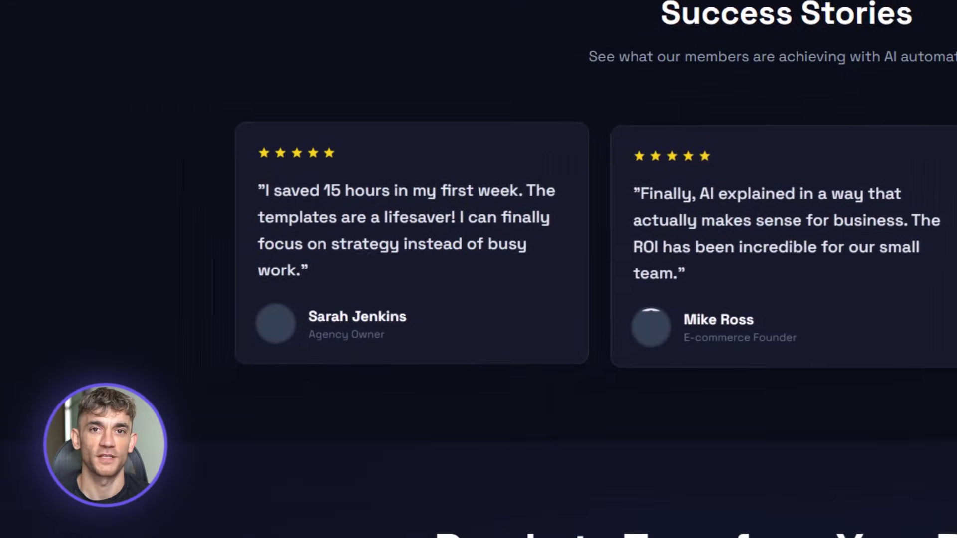
{"action": "scroll", "coordinate": [533, 370], "scroll_direction": "down", "scroll_amount": 3}
{"action": "scroll", "coordinate": [532, 374], "scroll_direction": "down", "scroll_amount": 4}
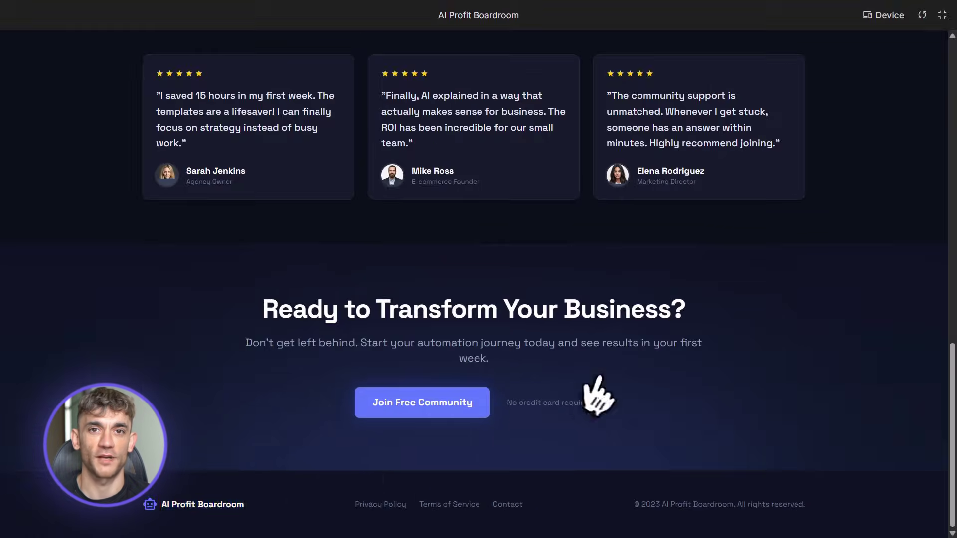
{"action": "scroll", "coordinate": [596, 395], "scroll_direction": "up", "scroll_amount": 6}
{"action": "scroll", "coordinate": [606, 389], "scroll_direction": "up", "scroll_amount": 8}
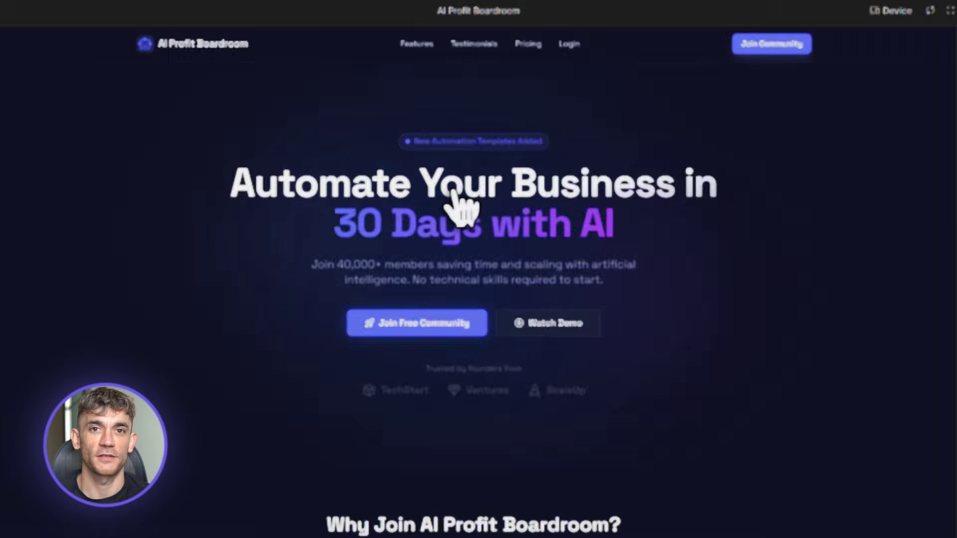
{"action": "triple_click", "coordinate": [458, 202]}
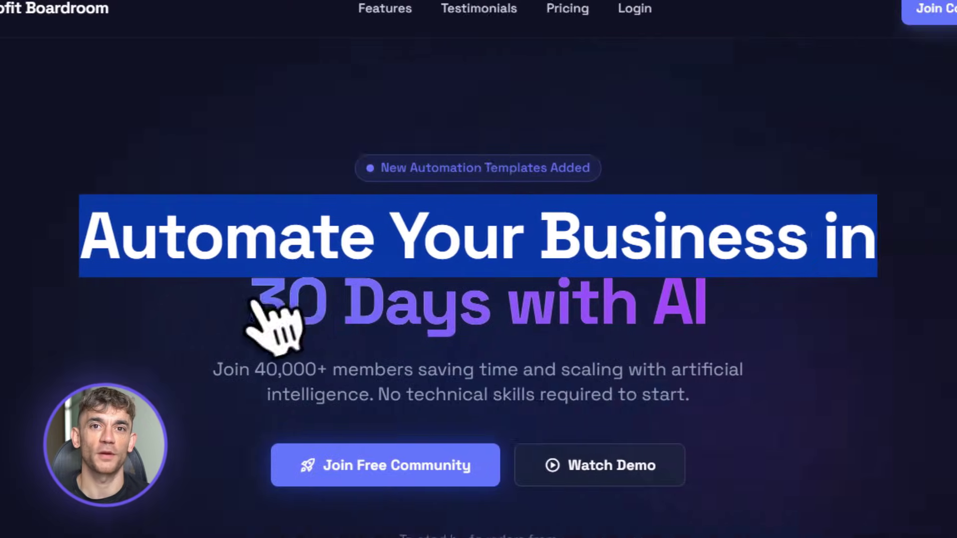
{"action": "left_click_drag", "start_coordinate": [254, 303], "coordinate": [816, 329]}
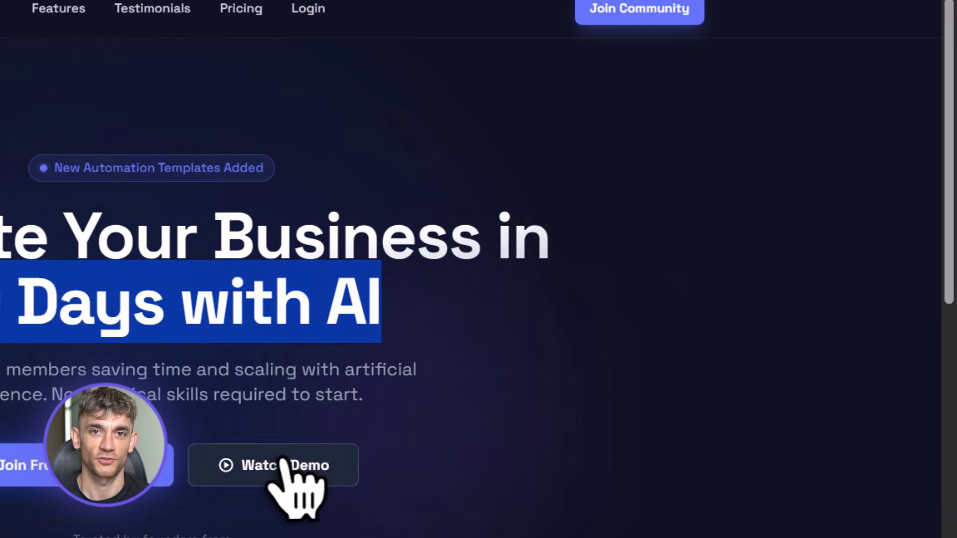
{"action": "scroll", "coordinate": [284, 465], "scroll_direction": "down", "scroll_amount": 8}
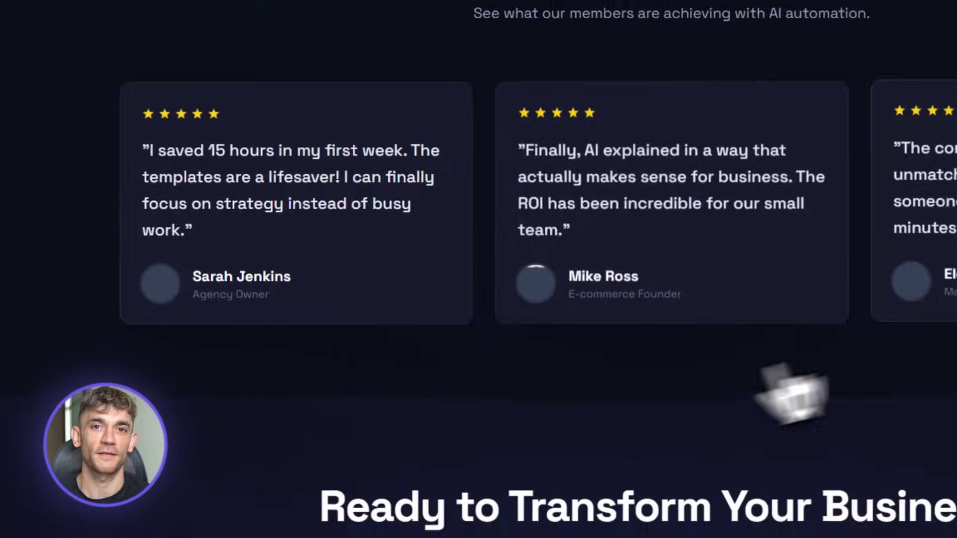
{"action": "scroll", "coordinate": [785, 389], "scroll_direction": "down", "scroll_amount": 5}
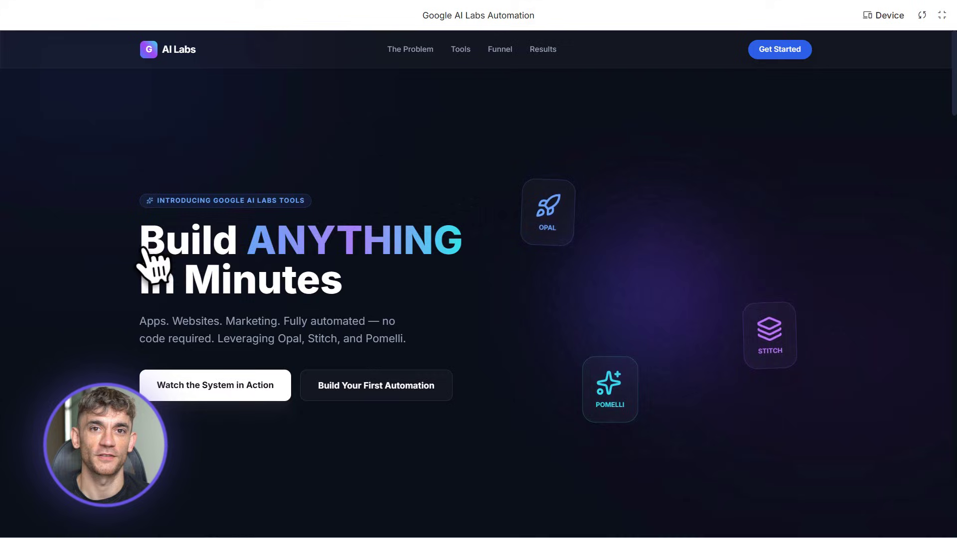
{"action": "left_click_drag", "start_coordinate": [141, 247], "coordinate": [410, 266]}
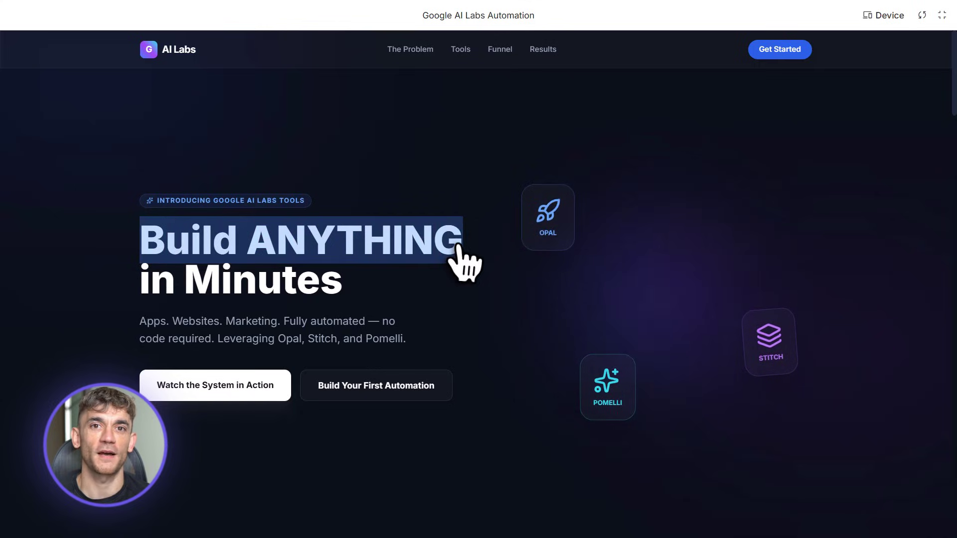
{"action": "left_click_drag", "start_coordinate": [141, 283], "coordinate": [352, 302]}
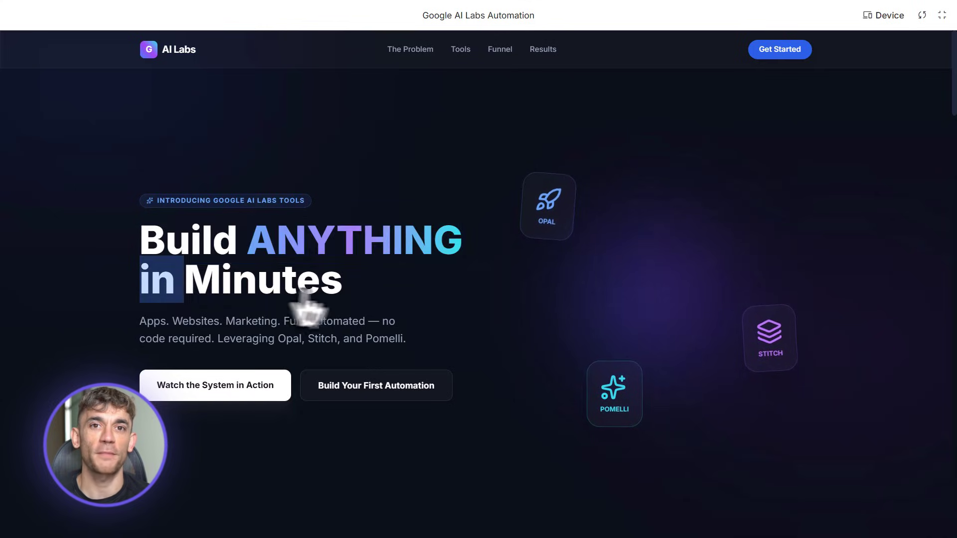
{"action": "left_click", "coordinate": [350, 300]}
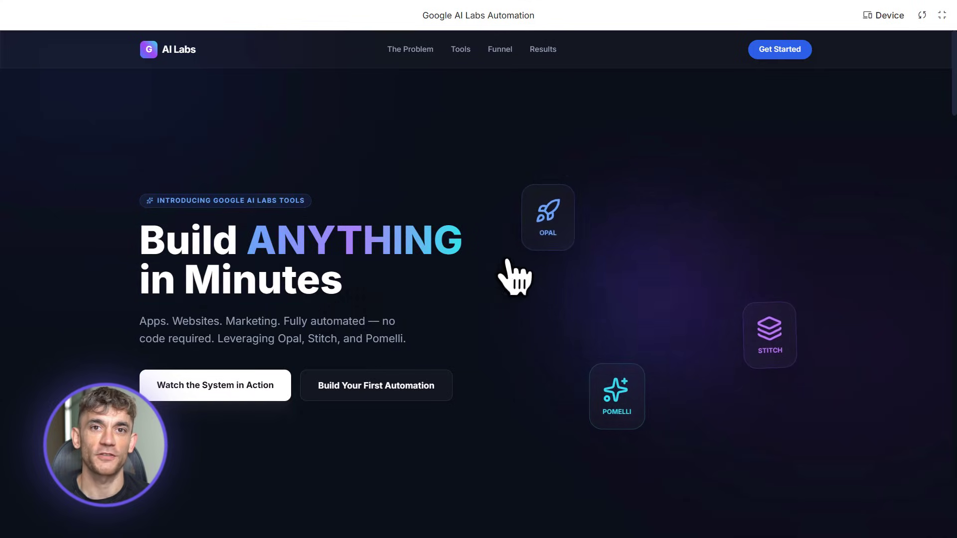
{"action": "scroll", "coordinate": [517, 277], "scroll_direction": "down", "scroll_amount": 3}
{"action": "scroll", "coordinate": [516, 277], "scroll_direction": "down", "scroll_amount": 3}
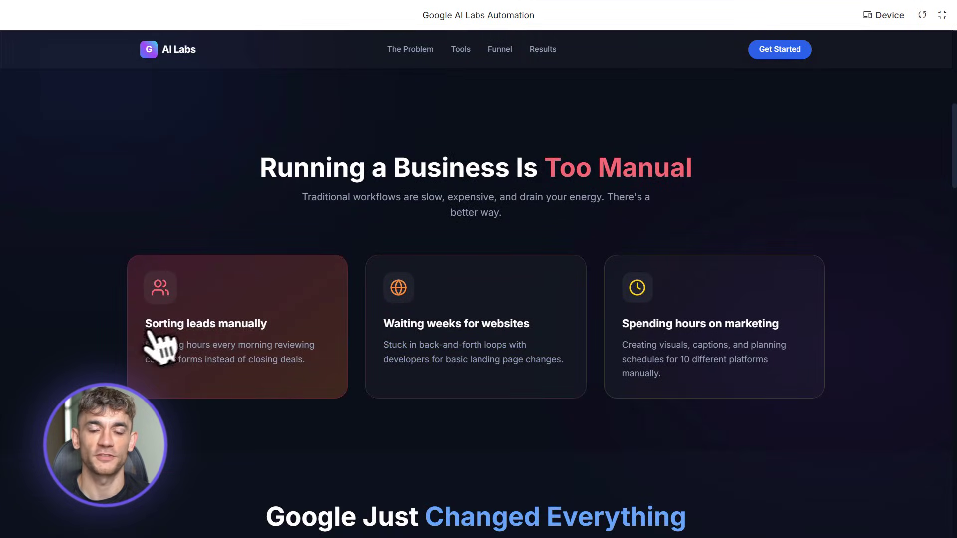
{"action": "left_click", "coordinate": [278, 338]}
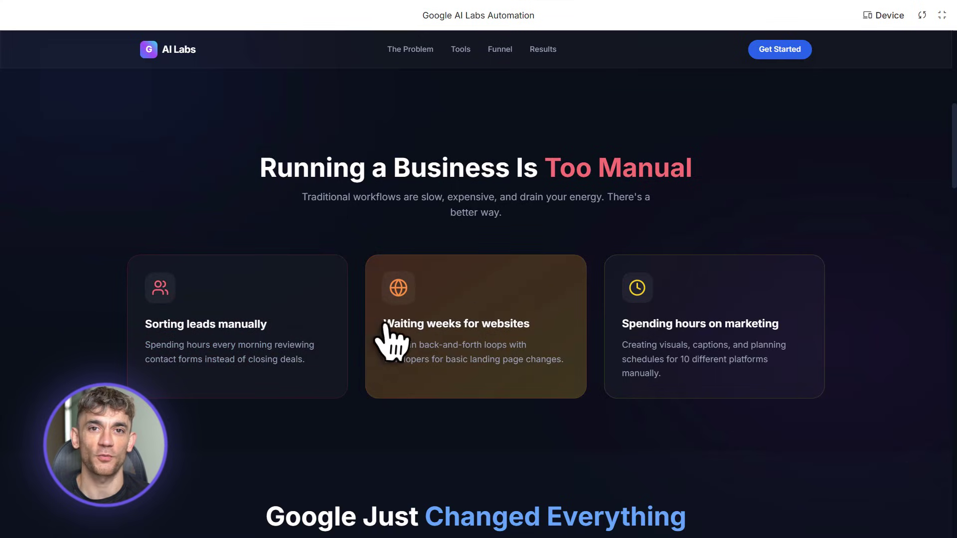
{"action": "left_click", "coordinate": [818, 343]}
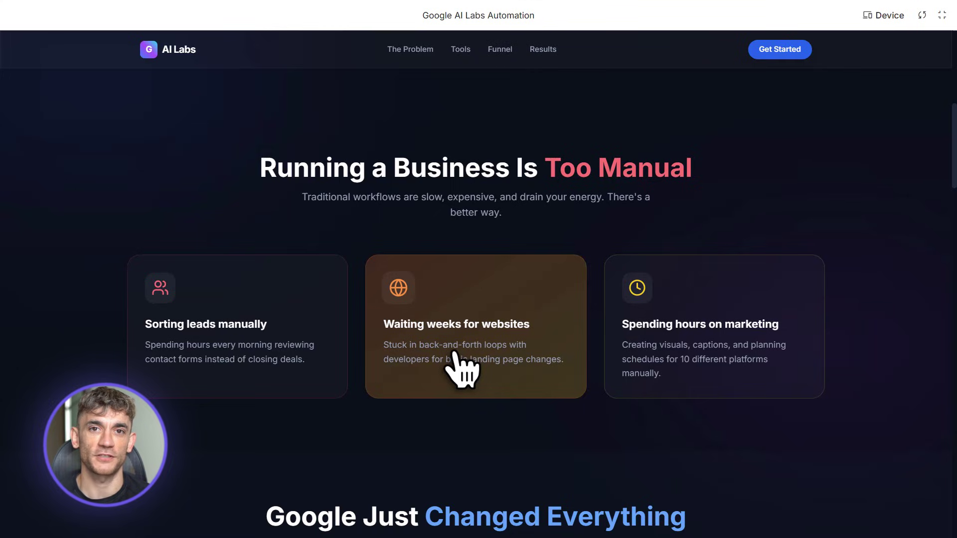
{"action": "scroll", "coordinate": [463, 366], "scroll_direction": "down", "scroll_amount": 5}
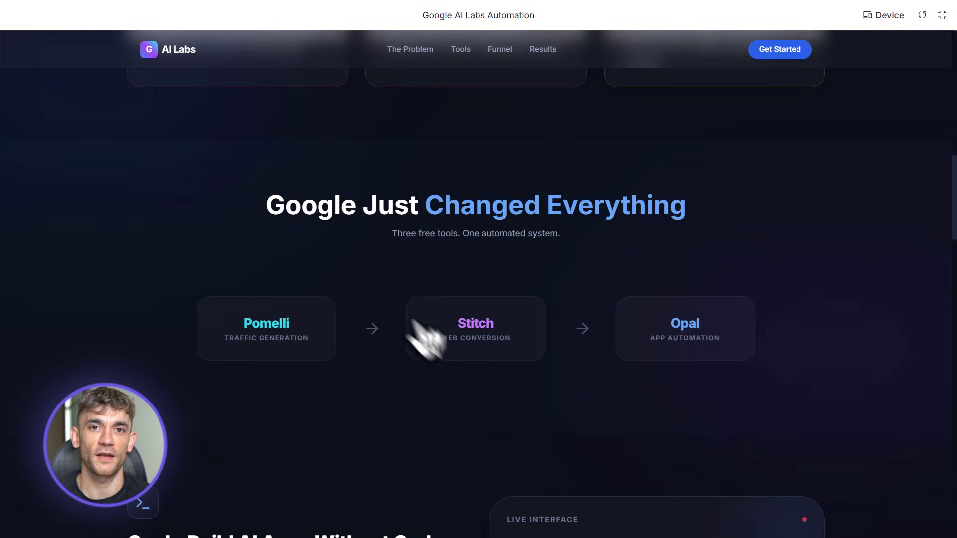
{"action": "left_click_drag", "start_coordinate": [265, 206], "coordinate": [652, 224]}
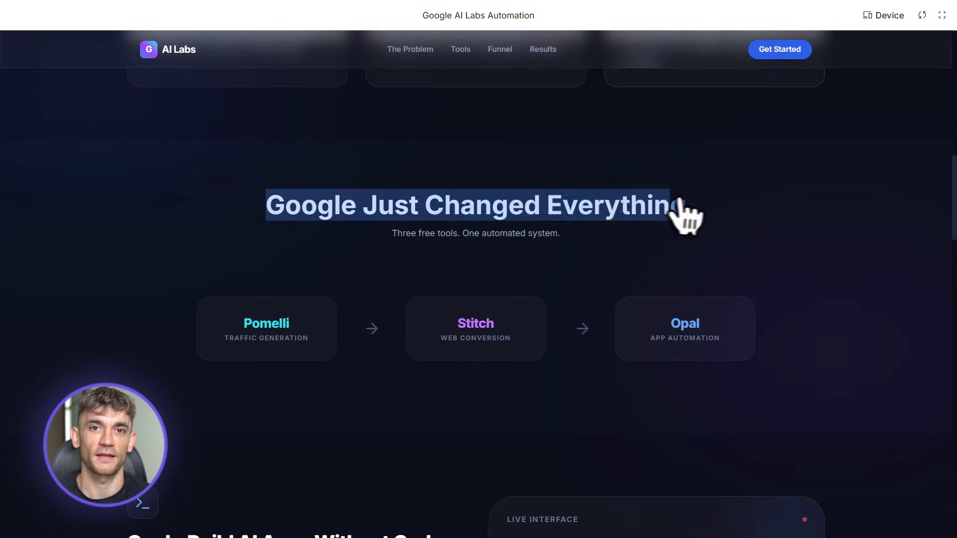
{"action": "left_click", "coordinate": [692, 216]}
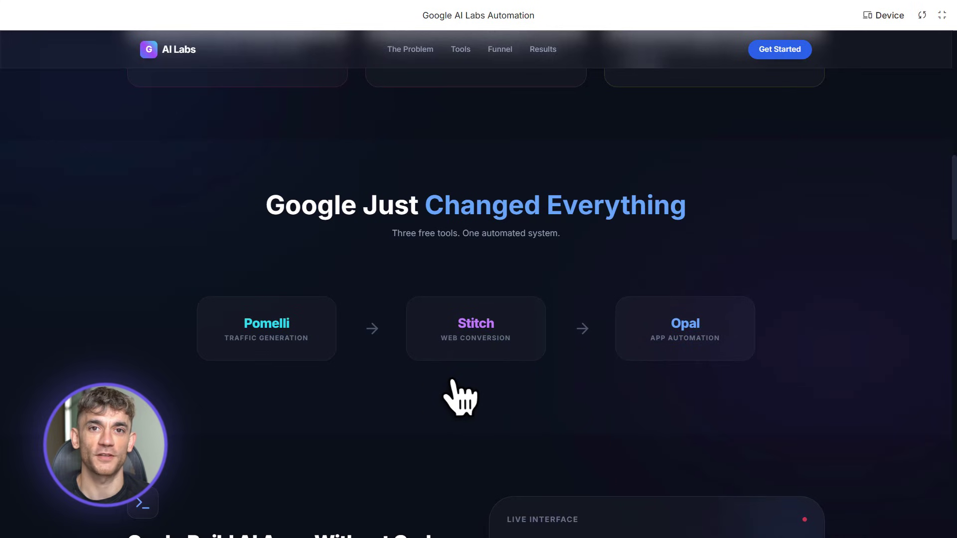
{"action": "scroll", "coordinate": [459, 396], "scroll_direction": "down", "scroll_amount": 6}
{"action": "scroll", "coordinate": [459, 397], "scroll_direction": "down", "scroll_amount": 1}
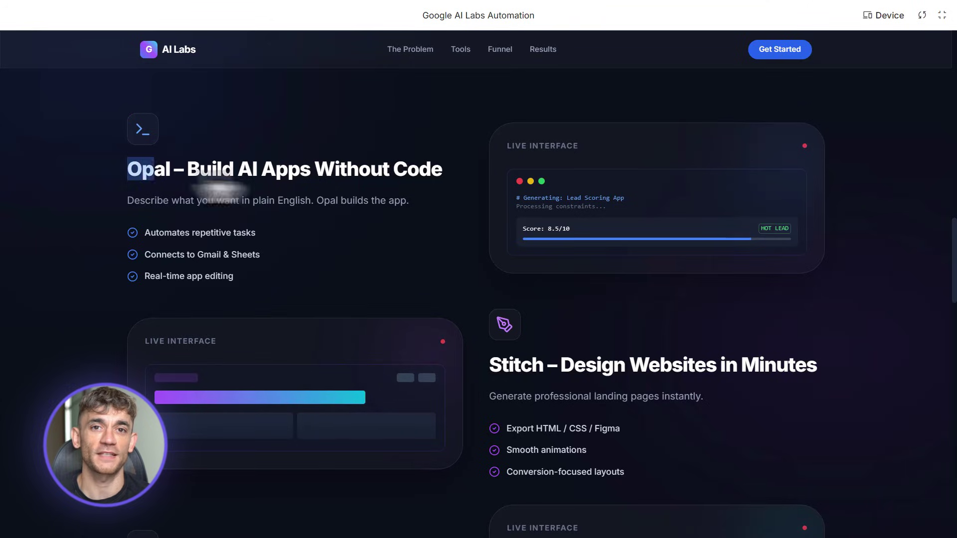
{"action": "left_click_drag", "start_coordinate": [242, 196], "coordinate": [449, 187]}
{"action": "left_click", "coordinate": [452, 208]}
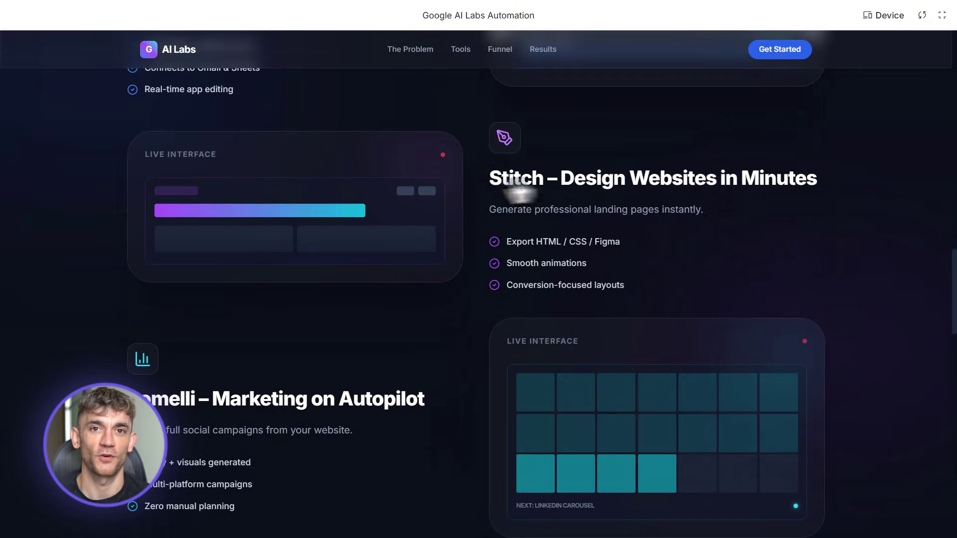
{"action": "left_click_drag", "start_coordinate": [489, 179], "coordinate": [804, 202]}
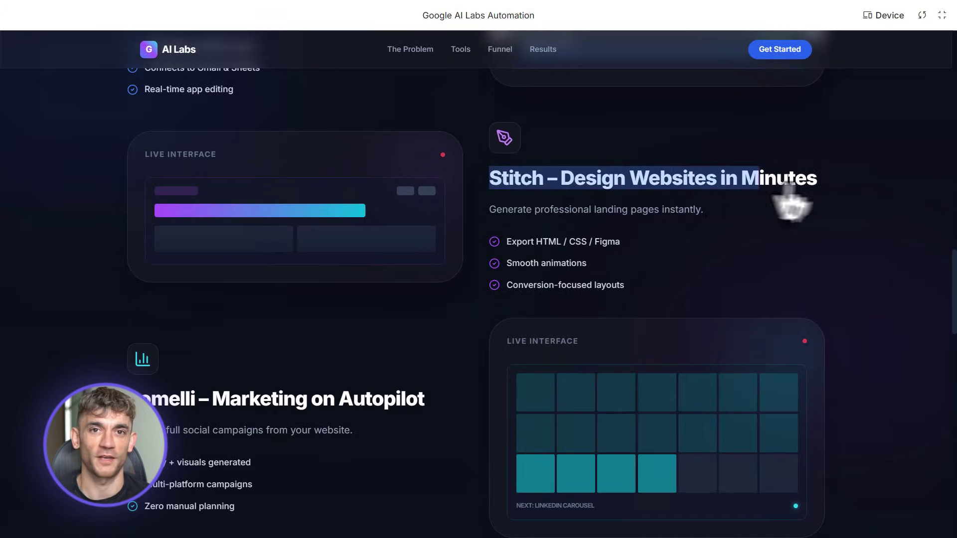
{"action": "left_click", "coordinate": [834, 200]}
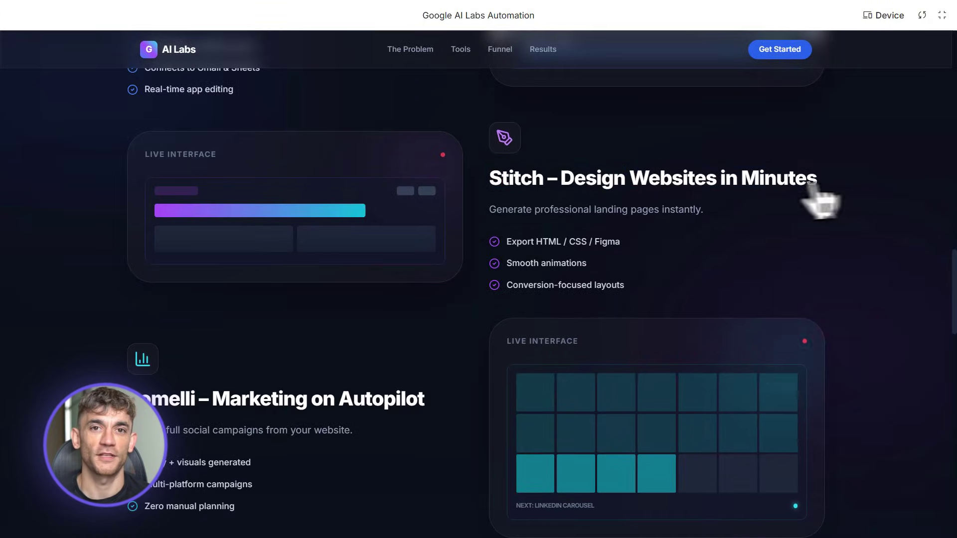
{"action": "scroll", "coordinate": [836, 199], "scroll_direction": "down", "scroll_amount": 3}
{"action": "left_click_drag", "start_coordinate": [129, 217], "coordinate": [404, 234]}
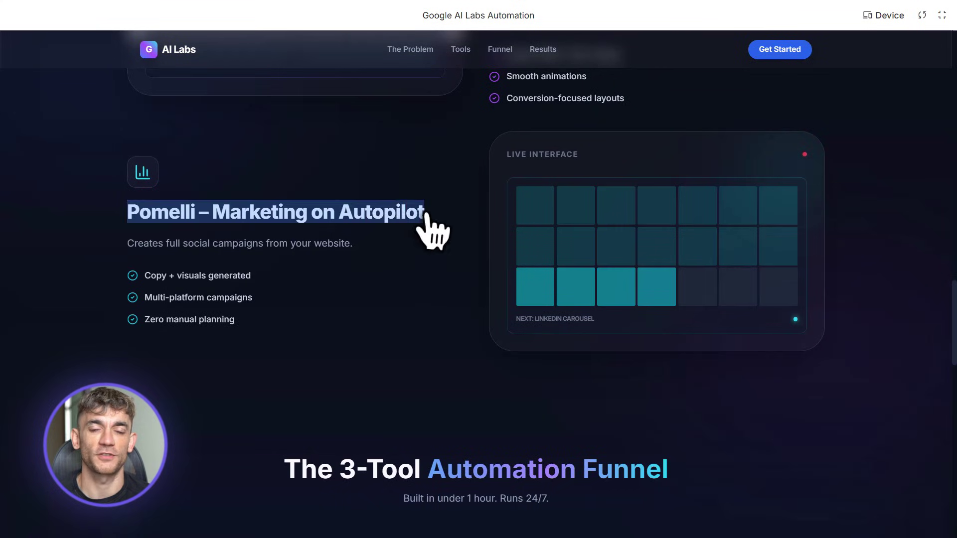
{"action": "left_click", "coordinate": [442, 309]}
{"action": "scroll", "coordinate": [441, 308], "scroll_direction": "down", "scroll_amount": 3}
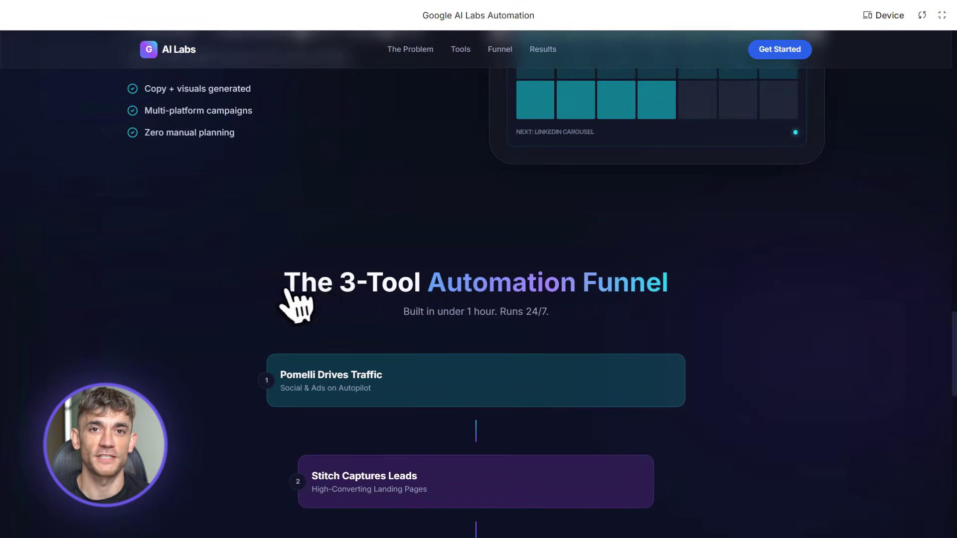
{"action": "left_click_drag", "start_coordinate": [284, 292], "coordinate": [675, 305]}
{"action": "left_click", "coordinate": [613, 328]}
{"action": "scroll", "coordinate": [613, 327], "scroll_direction": "down", "scroll_amount": 3}
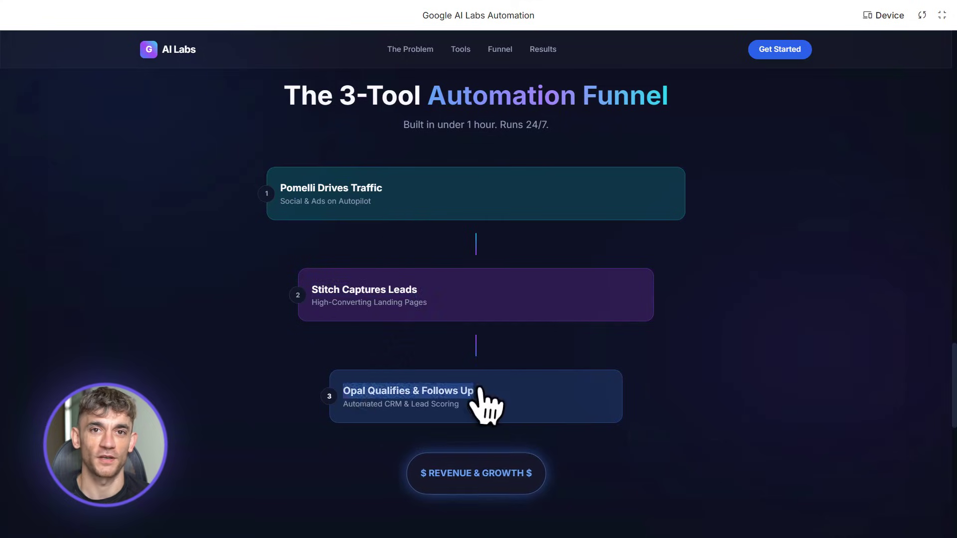
{"action": "scroll", "coordinate": [499, 475], "scroll_direction": "down", "scroll_amount": 3}
{"action": "scroll", "coordinate": [500, 476], "scroll_direction": "down", "scroll_amount": 3}
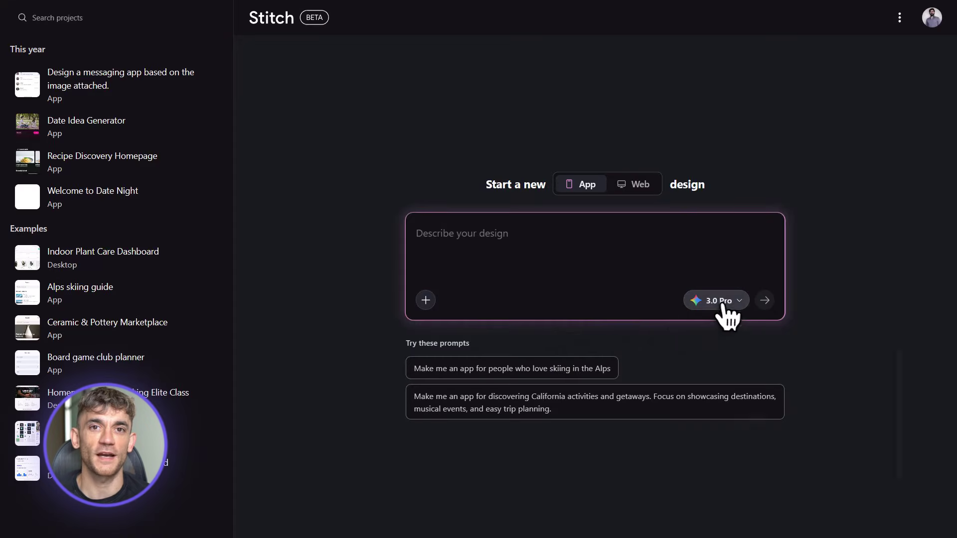
Open the generation model list on Stitch's new design prompt.
{"action": "left_click", "coordinate": [724, 302]}
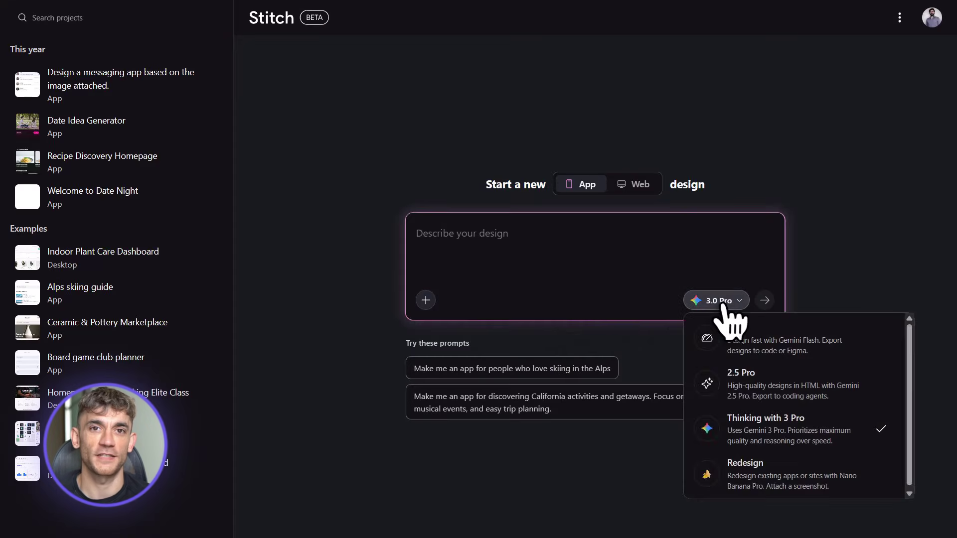
Generate a web design from the pasted landing page prompt using Thinking with 3 Pro.
{"action": "left_click", "coordinate": [767, 428]}
{"action": "left_click", "coordinate": [637, 185]}
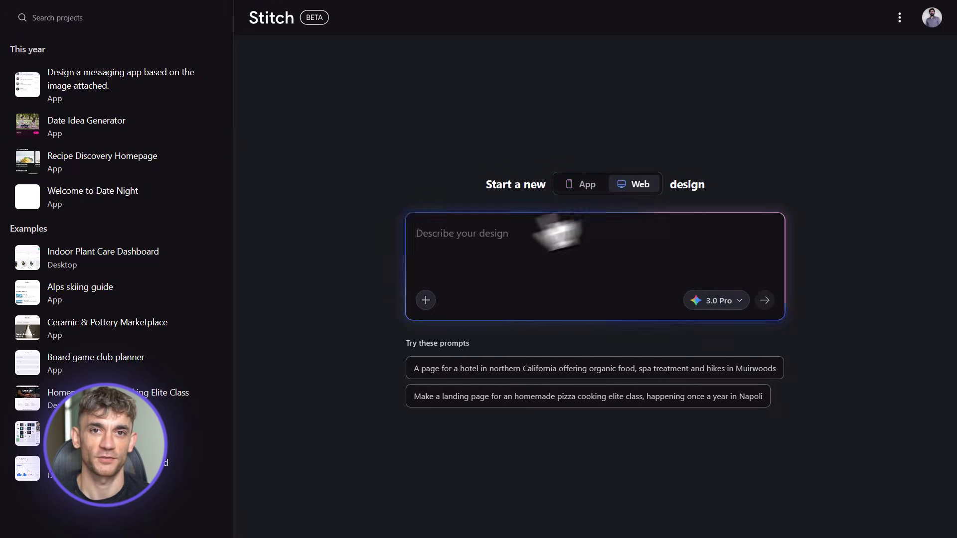
{"action": "key", "text": "ctrl+v"}
{"action": "scroll", "coordinate": [479, 248], "scroll_direction": "up", "scroll_amount": 5}
{"action": "scroll", "coordinate": [482, 252], "scroll_direction": "up", "scroll_amount": 5}
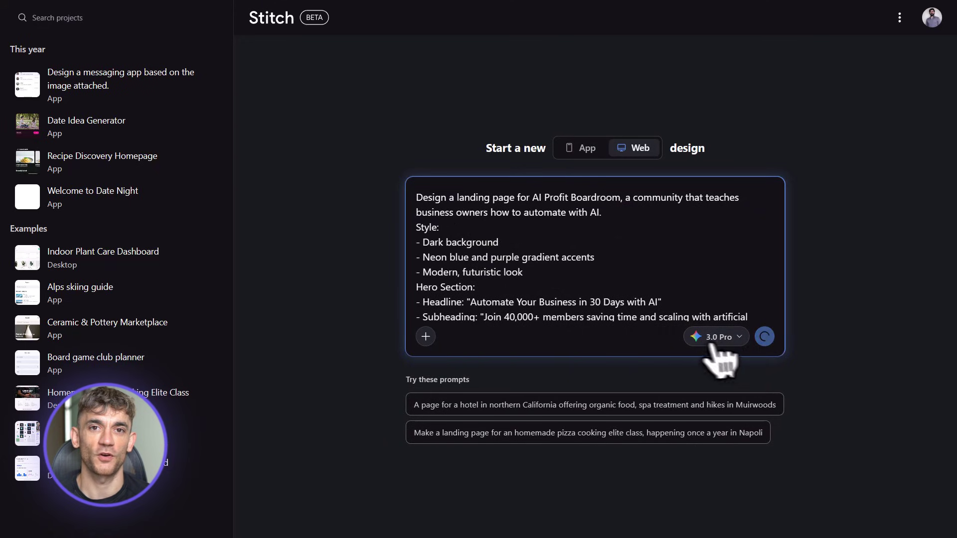
{"action": "key", "text": "Return"}
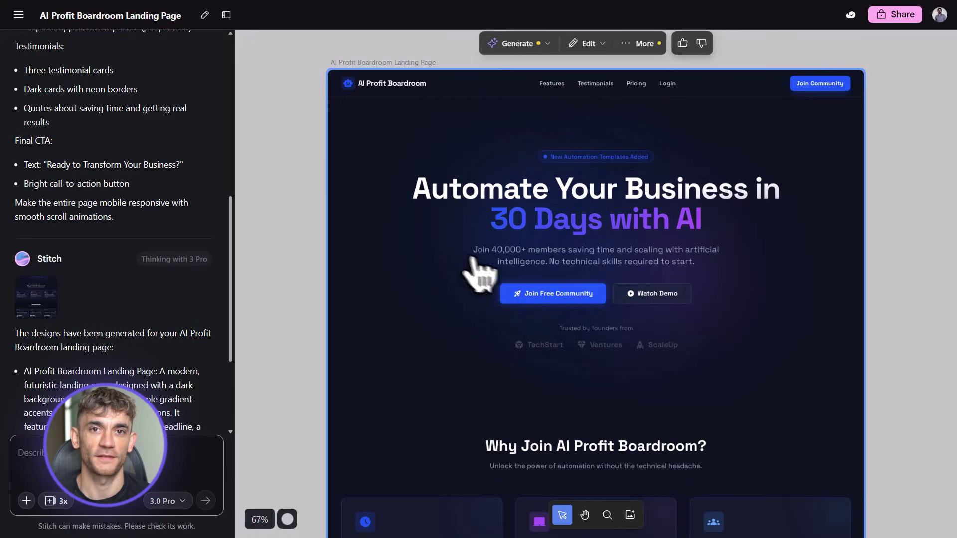
{"action": "scroll", "coordinate": [479, 273], "scroll_direction": "down", "scroll_amount": 5}
{"action": "scroll", "coordinate": [643, 321], "scroll_direction": "down", "scroll_amount": 5}
{"action": "scroll", "coordinate": [658, 326], "scroll_direction": "down", "scroll_amount": 5}
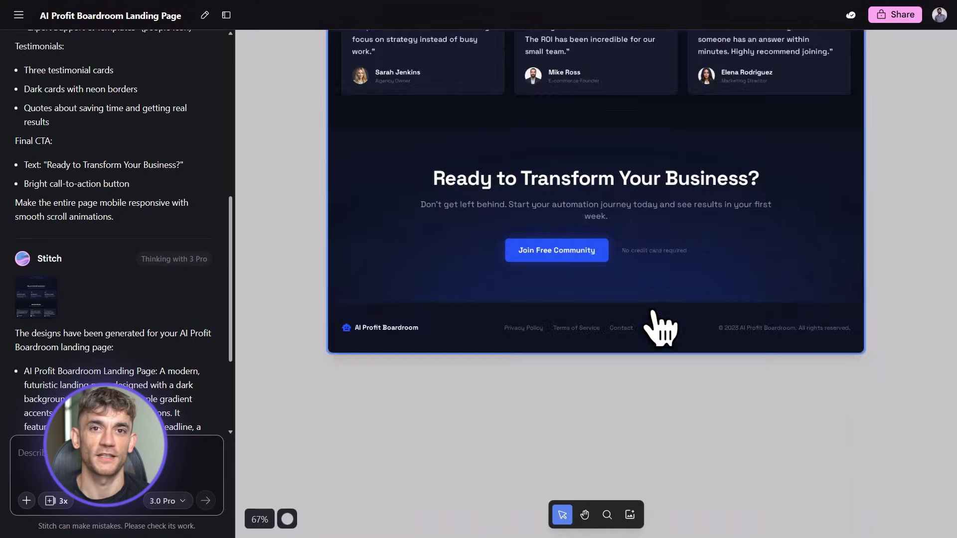
{"action": "scroll", "coordinate": [656, 322], "scroll_direction": "up", "scroll_amount": 3}
{"action": "scroll", "coordinate": [688, 318], "scroll_direction": "up", "scroll_amount": 3}
{"action": "scroll", "coordinate": [720, 318], "scroll_direction": "up", "scroll_amount": 5}
{"action": "scroll", "coordinate": [722, 318], "scroll_direction": "up", "scroll_amount": 5}
{"action": "scroll", "coordinate": [720, 317], "scroll_direction": "down", "scroll_amount": 3}
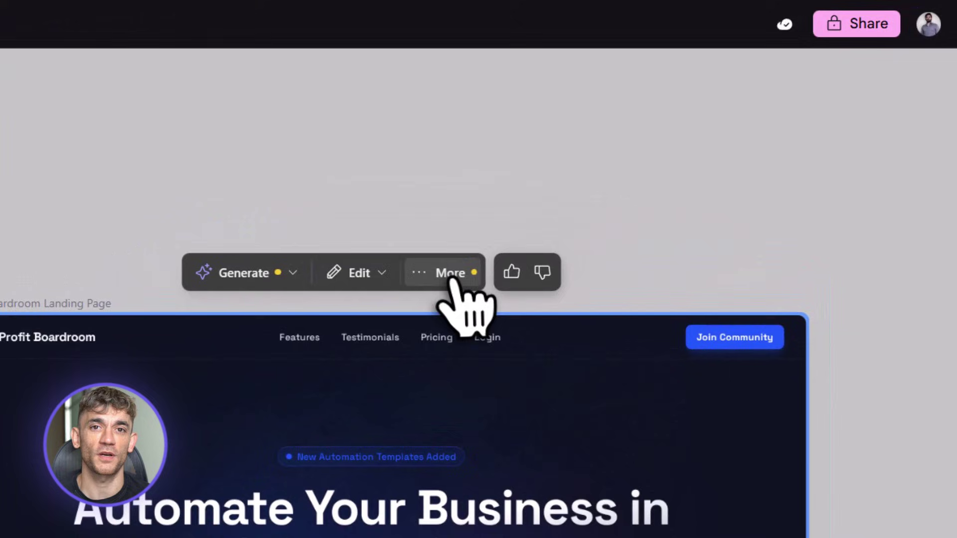
Open the design's preview device choices, then close them.
{"action": "left_click", "coordinate": [645, 167]}
{"action": "left_click", "coordinate": [588, 168]}
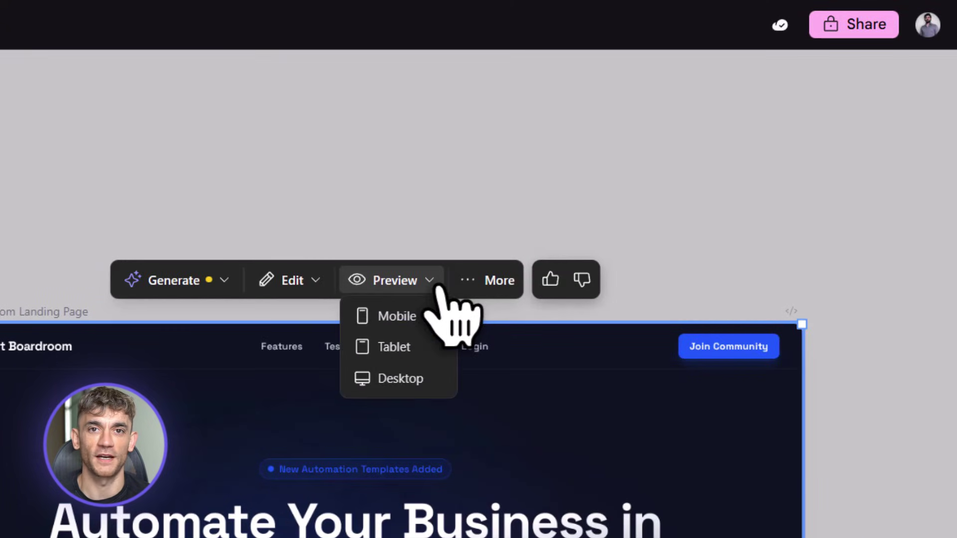
{"action": "left_click", "coordinate": [397, 316]}
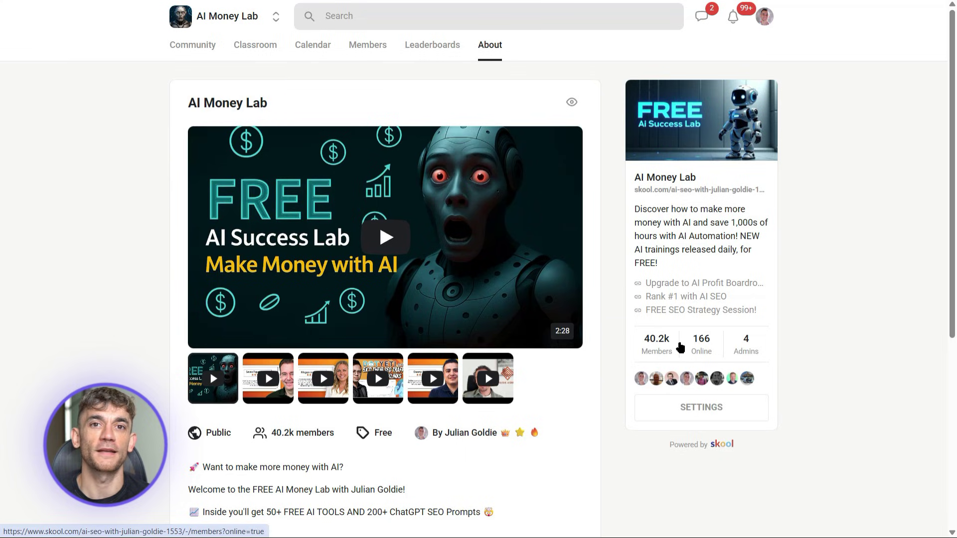
{"action": "scroll", "coordinate": [474, 343], "scroll_direction": "down", "scroll_amount": 5}
{"action": "scroll", "coordinate": [474, 344], "scroll_direction": "up", "scroll_amount": 5}
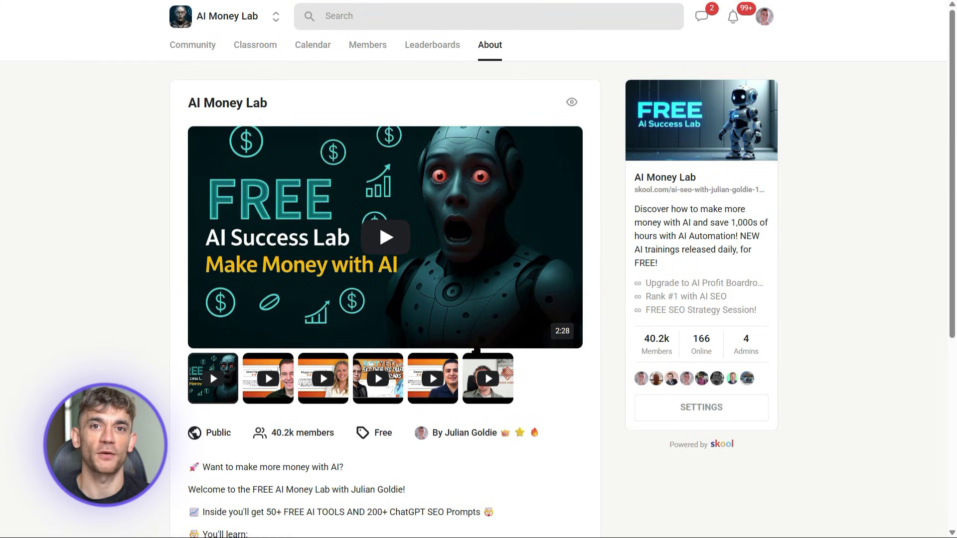
Browse the AI Money Lab community feed and its courses.
{"action": "left_click", "coordinate": [192, 45]}
{"action": "scroll", "coordinate": [497, 348], "scroll_direction": "down", "scroll_amount": 5}
{"action": "scroll", "coordinate": [497, 348], "scroll_direction": "down", "scroll_amount": 5}
{"action": "scroll", "coordinate": [499, 352], "scroll_direction": "down", "scroll_amount": 3}
{"action": "scroll", "coordinate": [499, 351], "scroll_direction": "up", "scroll_amount": 5}
{"action": "scroll", "coordinate": [494, 342], "scroll_direction": "up", "scroll_amount": 5}
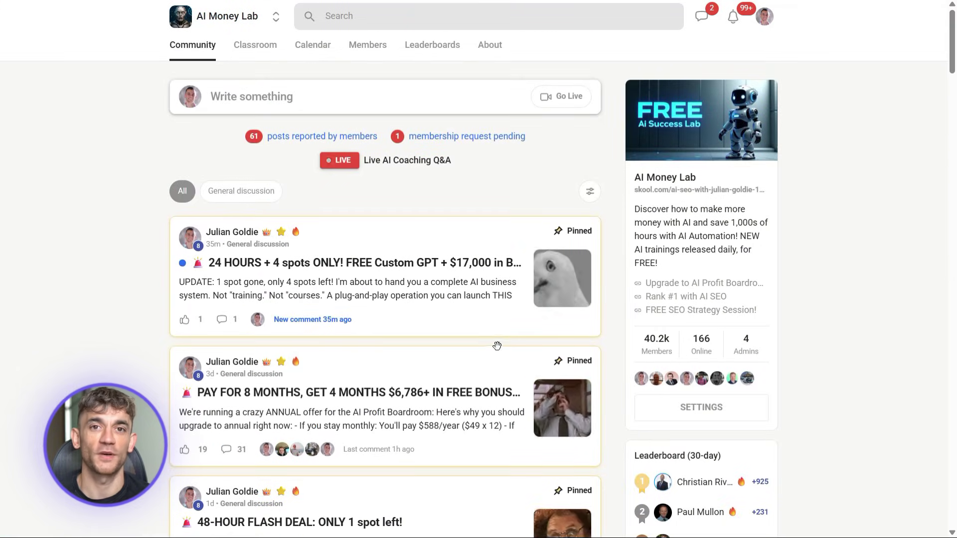
{"action": "left_click", "coordinate": [254, 44]}
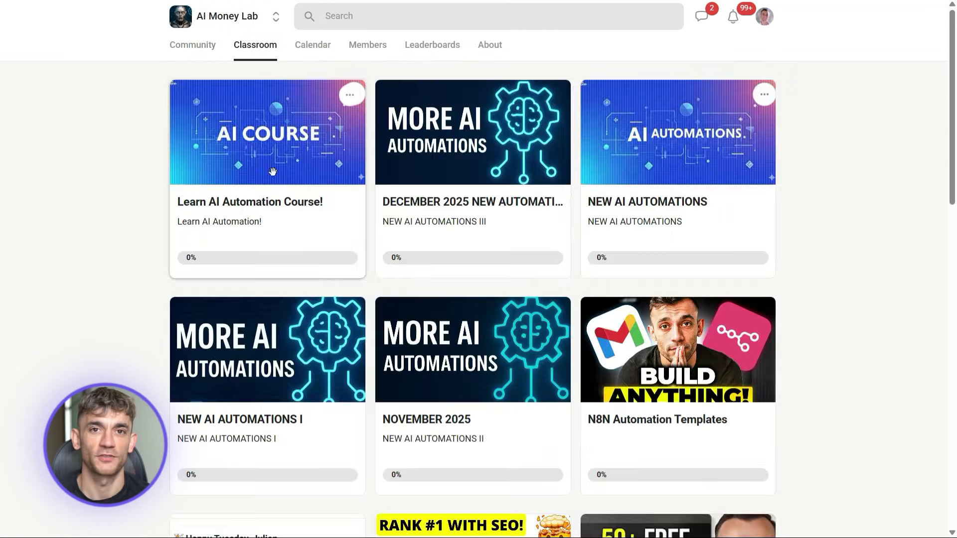
{"action": "scroll", "coordinate": [315, 182], "scroll_direction": "down", "scroll_amount": 5}
{"action": "scroll", "coordinate": [448, 224], "scroll_direction": "down", "scroll_amount": 5}
{"action": "scroll", "coordinate": [523, 254], "scroll_direction": "down", "scroll_amount": 5}
{"action": "scroll", "coordinate": [606, 281], "scroll_direction": "down", "scroll_amount": 4}
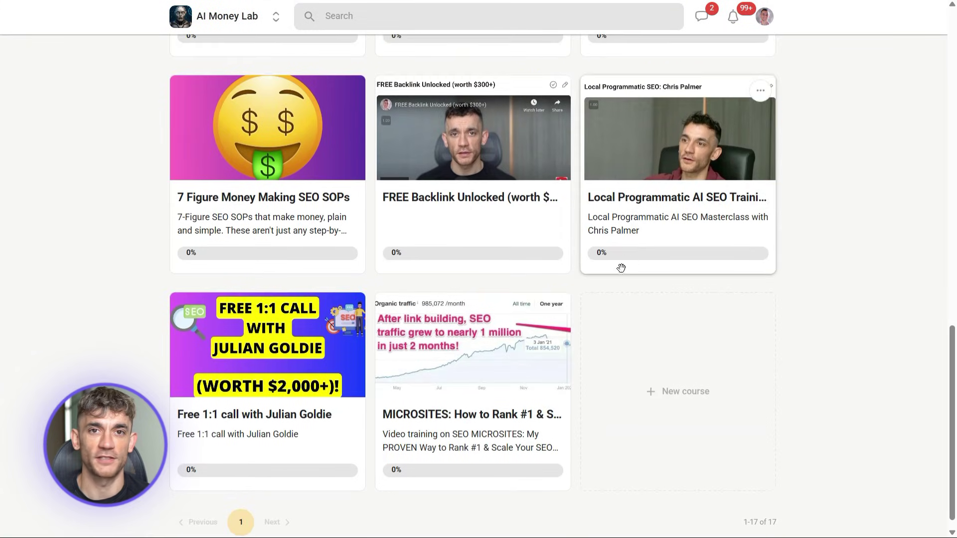
{"action": "scroll", "coordinate": [607, 282], "scroll_direction": "down", "scroll_amount": 1}
{"action": "scroll", "coordinate": [530, 291], "scroll_direction": "up", "scroll_amount": 3}
{"action": "scroll", "coordinate": [486, 284], "scroll_direction": "up", "scroll_amount": 3}
{"action": "scroll", "coordinate": [471, 285], "scroll_direction": "up", "scroll_amount": 3}
{"action": "scroll", "coordinate": [460, 279], "scroll_direction": "up", "scroll_amount": 2}
{"action": "scroll", "coordinate": [461, 280], "scroll_direction": "up", "scroll_amount": 3}
{"action": "scroll", "coordinate": [461, 280], "scroll_direction": "up", "scroll_amount": 3}
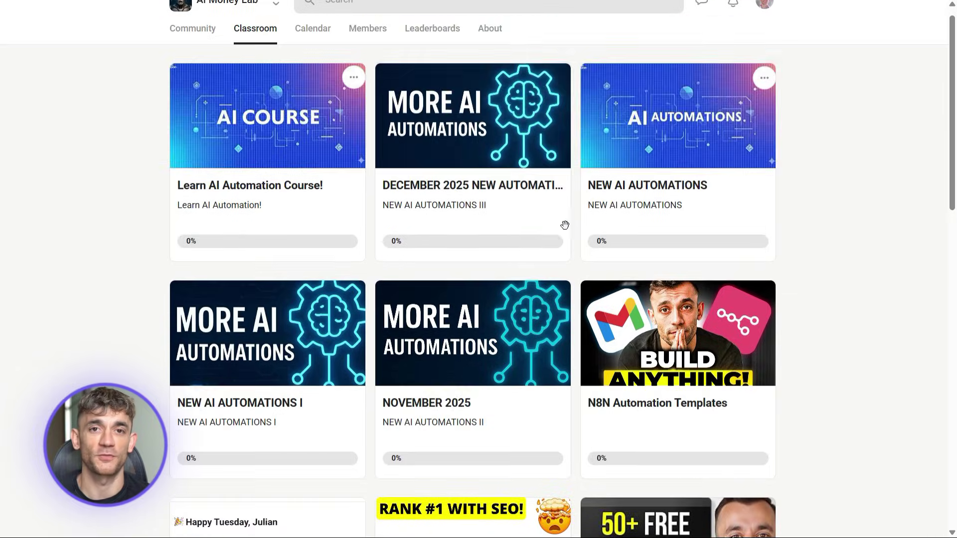
{"action": "scroll", "coordinate": [448, 262], "scroll_direction": "up", "scroll_amount": 1}
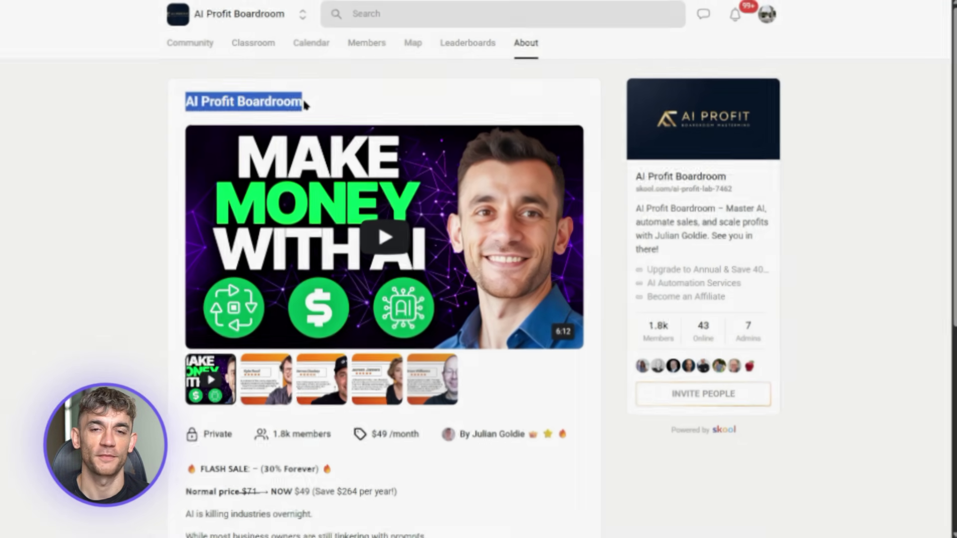
Browse the AI Profit Boardroom feed and courses, including AI Agents & Workflows, then return to the course list.
{"action": "left_click", "coordinate": [305, 103]}
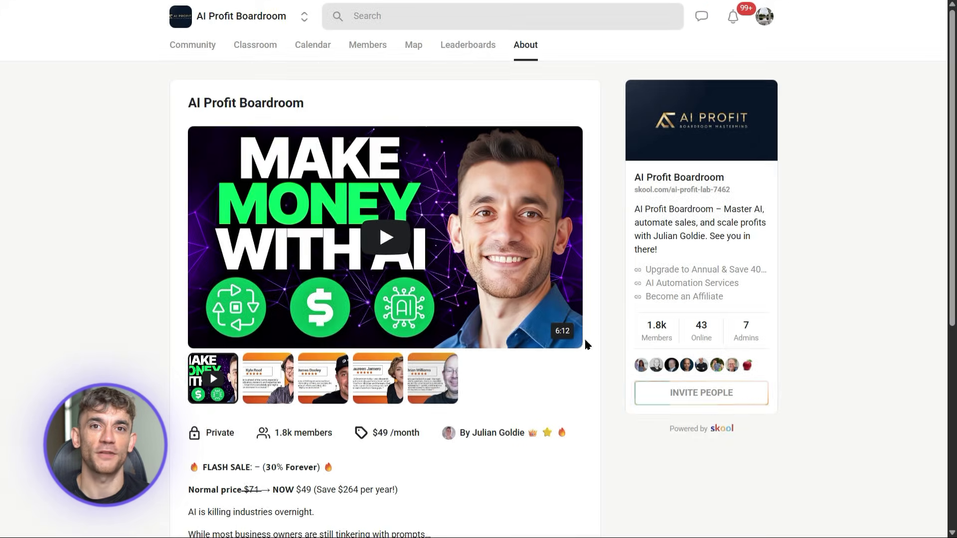
{"action": "scroll", "coordinate": [588, 358], "scroll_direction": "down", "scroll_amount": 10}
{"action": "scroll", "coordinate": [589, 359], "scroll_direction": "down", "scroll_amount": 2}
{"action": "scroll", "coordinate": [589, 358], "scroll_direction": "up", "scroll_amount": 12}
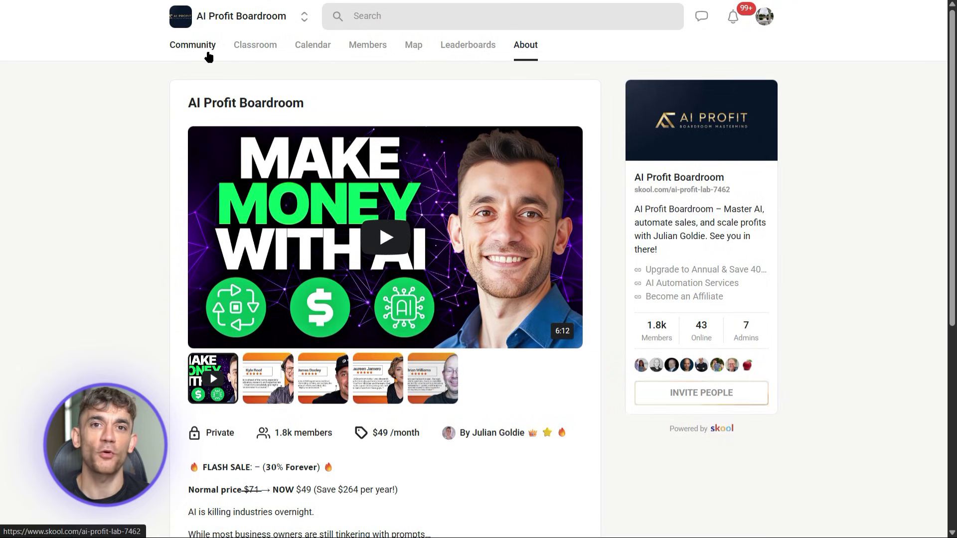
{"action": "left_click", "coordinate": [192, 45]}
{"action": "scroll", "coordinate": [609, 289], "scroll_direction": "down", "scroll_amount": 5}
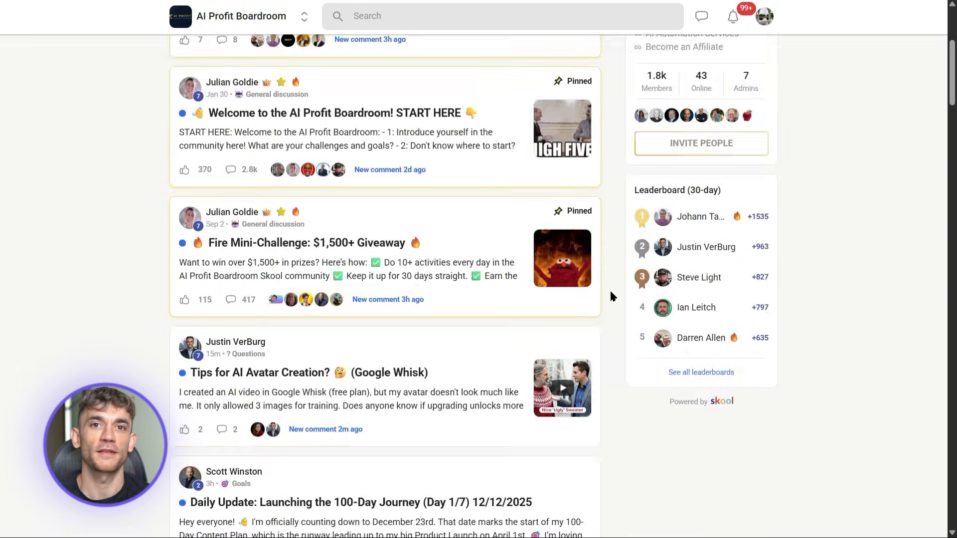
{"action": "scroll", "coordinate": [609, 290], "scroll_direction": "down", "scroll_amount": 3}
{"action": "scroll", "coordinate": [609, 289], "scroll_direction": "up", "scroll_amount": 3}
{"action": "scroll", "coordinate": [609, 290], "scroll_direction": "up", "scroll_amount": 5}
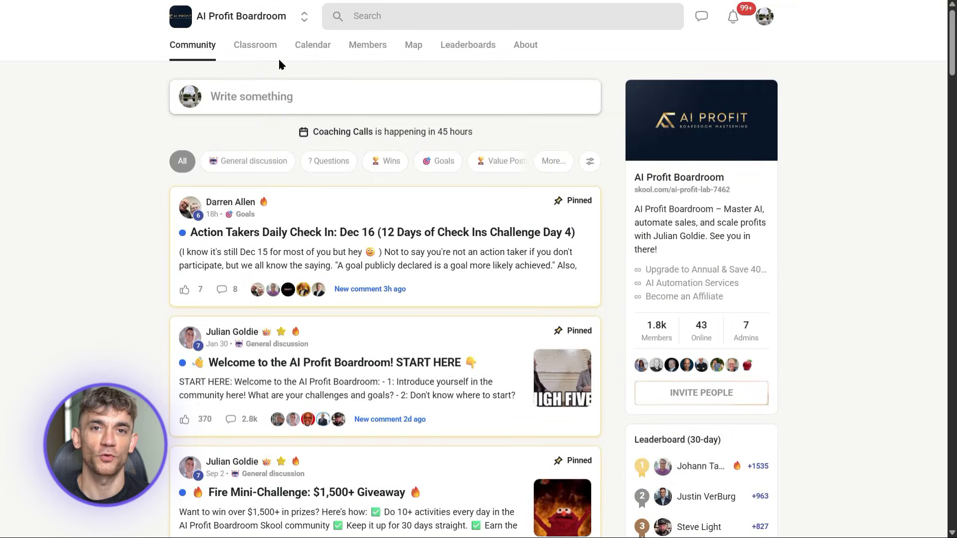
{"action": "left_click", "coordinate": [255, 45]}
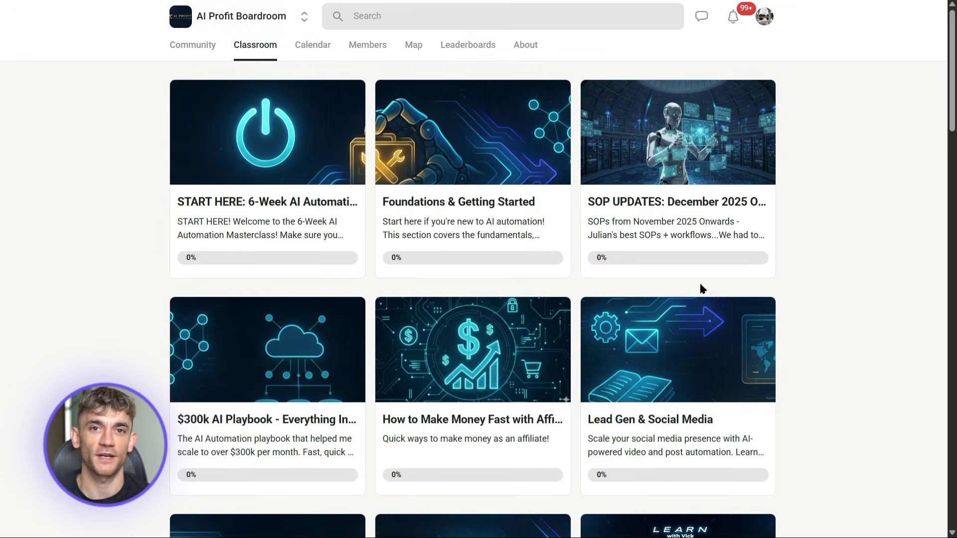
{"action": "scroll", "coordinate": [545, 278], "scroll_direction": "down", "scroll_amount": 4}
{"action": "scroll", "coordinate": [545, 277], "scroll_direction": "down", "scroll_amount": 3}
{"action": "scroll", "coordinate": [545, 277], "scroll_direction": "down", "scroll_amount": 2}
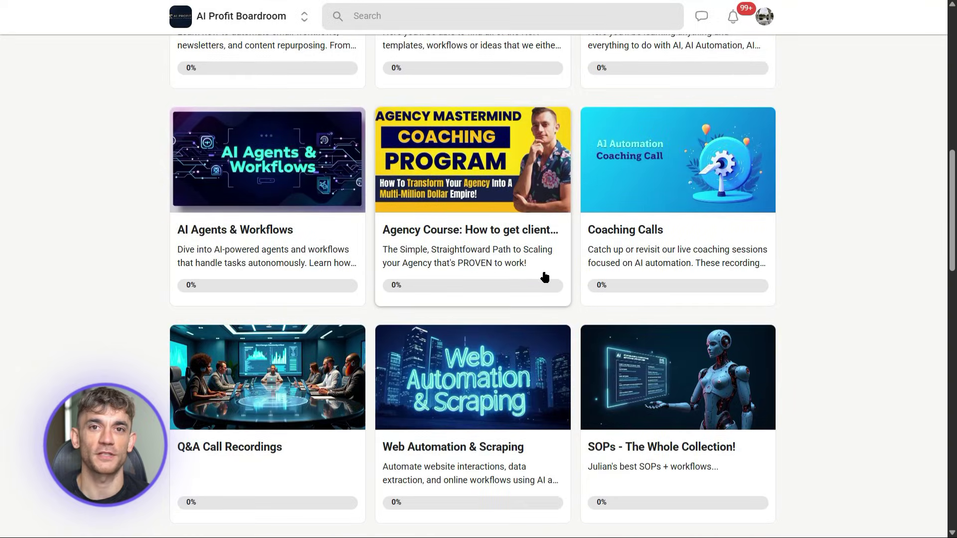
{"action": "scroll", "coordinate": [442, 288], "scroll_direction": "up", "scroll_amount": 1}
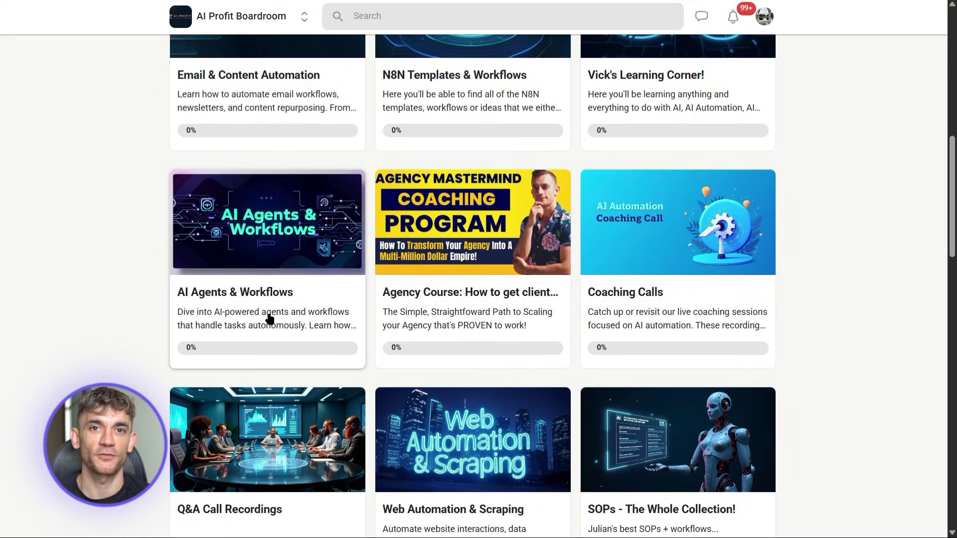
{"action": "left_click", "coordinate": [348, 310]}
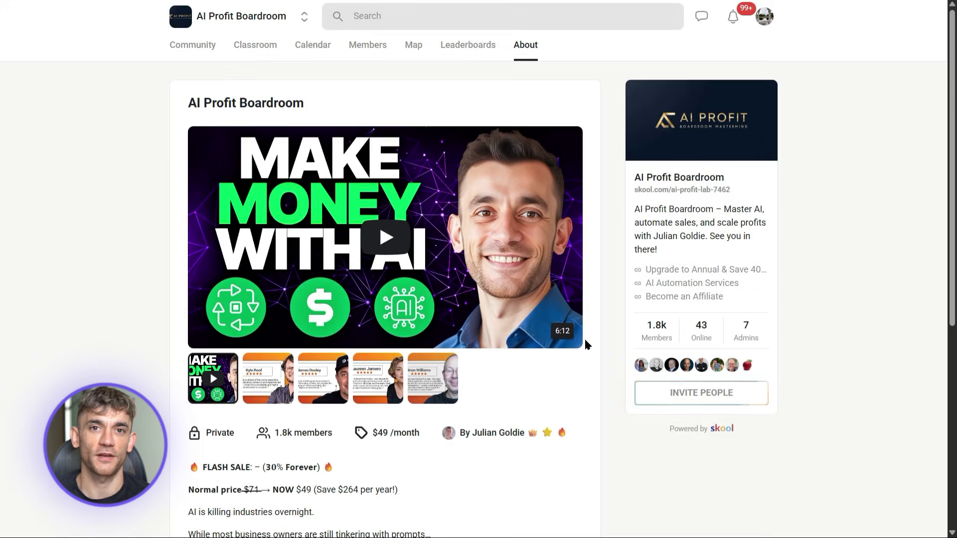
{"action": "scroll", "coordinate": [589, 359], "scroll_direction": "down", "scroll_amount": 8}
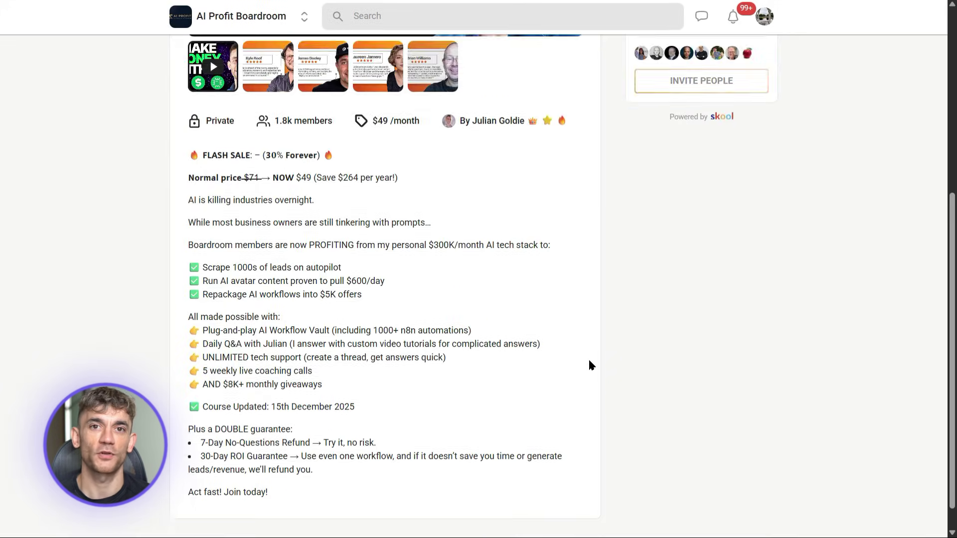
{"action": "scroll", "coordinate": [588, 358], "scroll_direction": "up", "scroll_amount": 8}
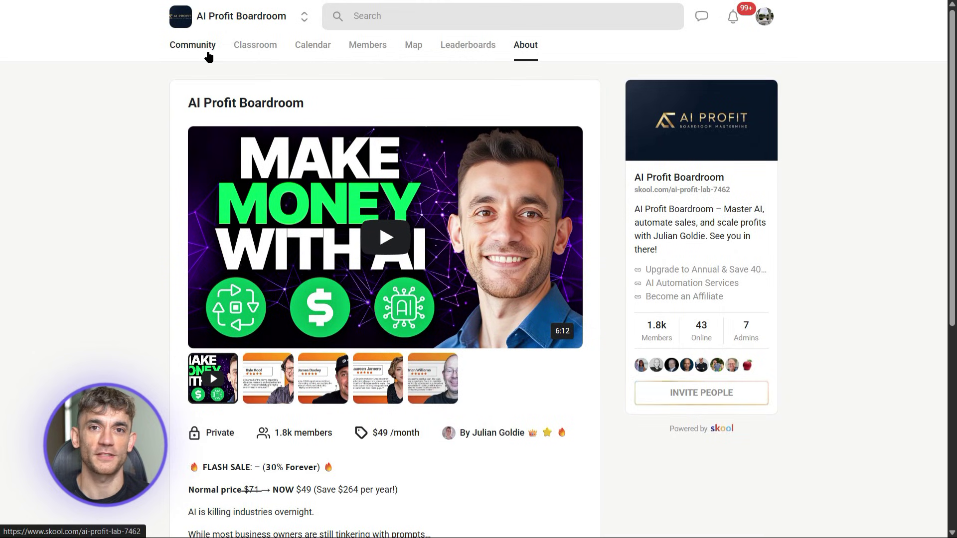
{"action": "left_click", "coordinate": [193, 45]}
{"action": "scroll", "coordinate": [610, 289], "scroll_direction": "down", "scroll_amount": 6}
{"action": "scroll", "coordinate": [610, 289], "scroll_direction": "up", "scroll_amount": 6}
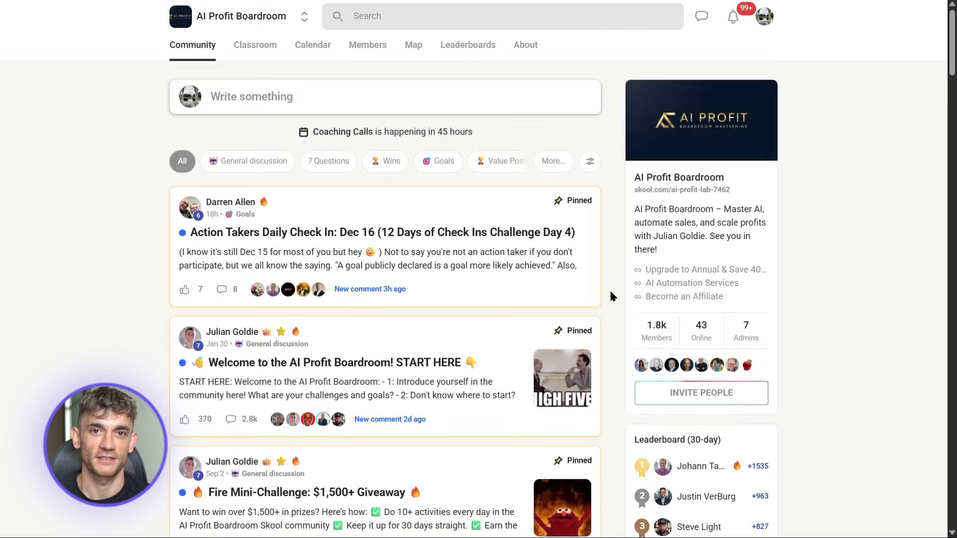
{"action": "left_click", "coordinate": [270, 48]}
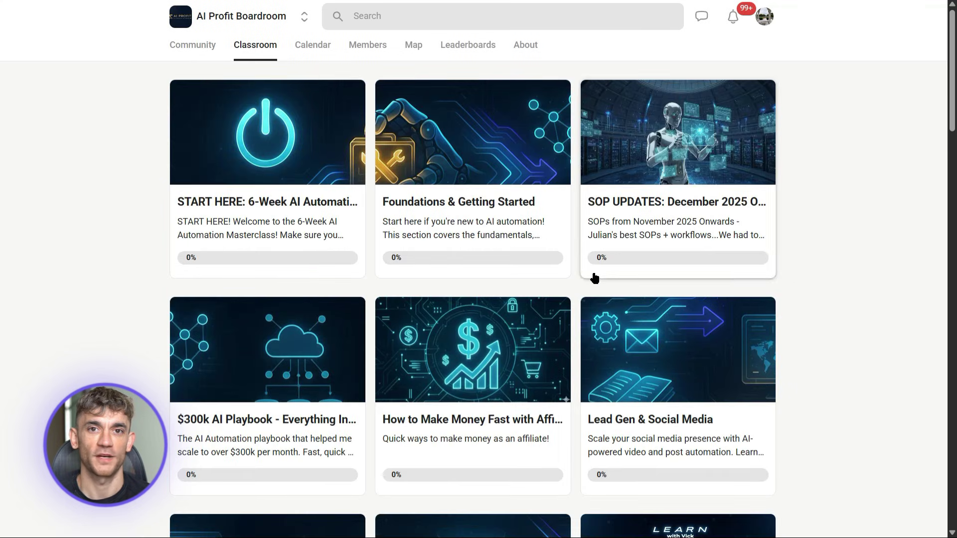
{"action": "scroll", "coordinate": [595, 278], "scroll_direction": "down", "scroll_amount": 4}
{"action": "scroll", "coordinate": [536, 285], "scroll_direction": "down", "scroll_amount": 4}
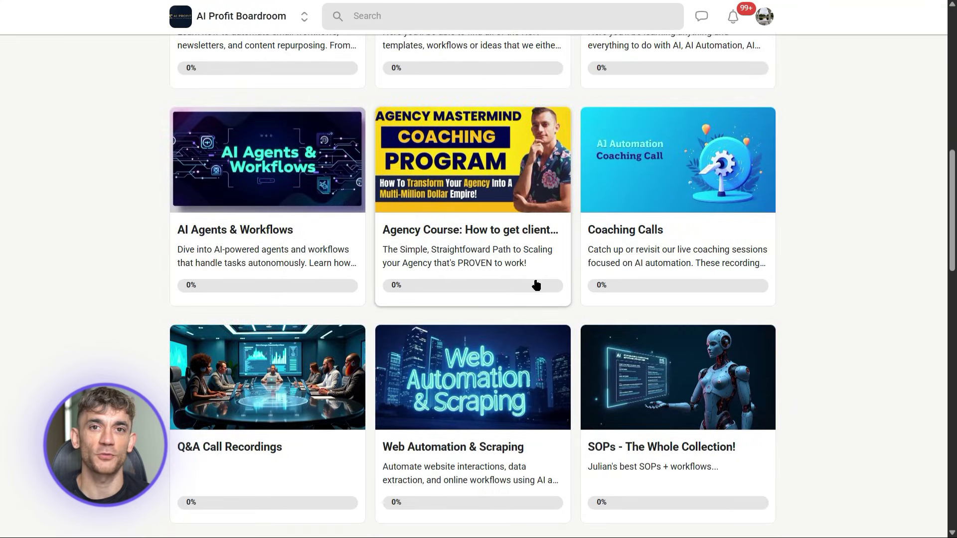